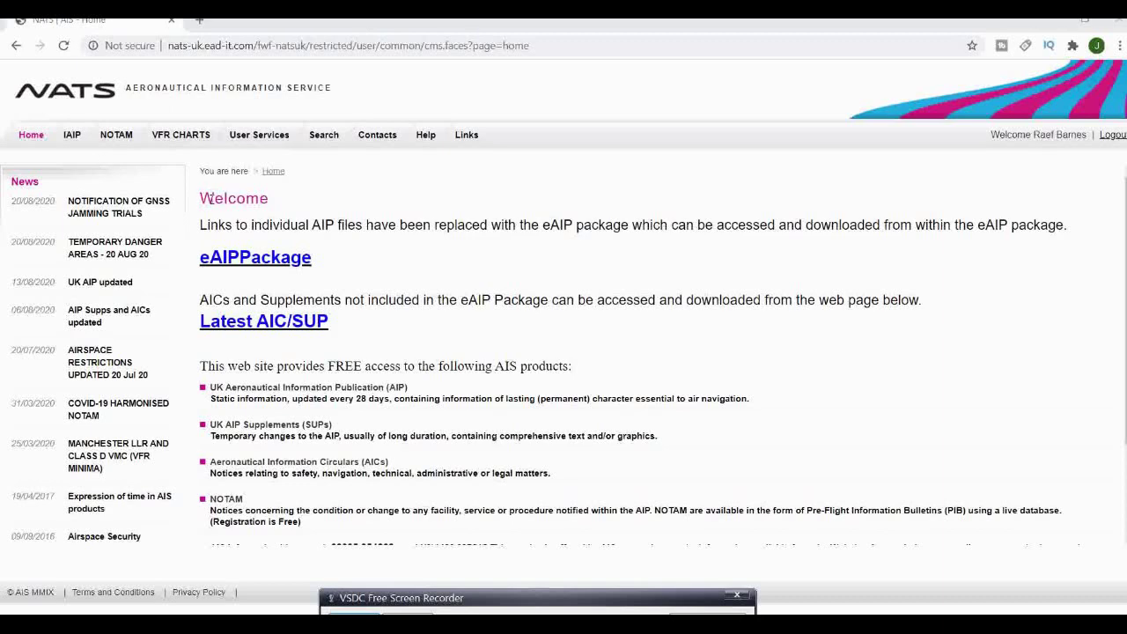
Step: Open the Narrow Route Brief form from the NOTAM products
{"action": "left_click", "coordinate": [124, 141]}
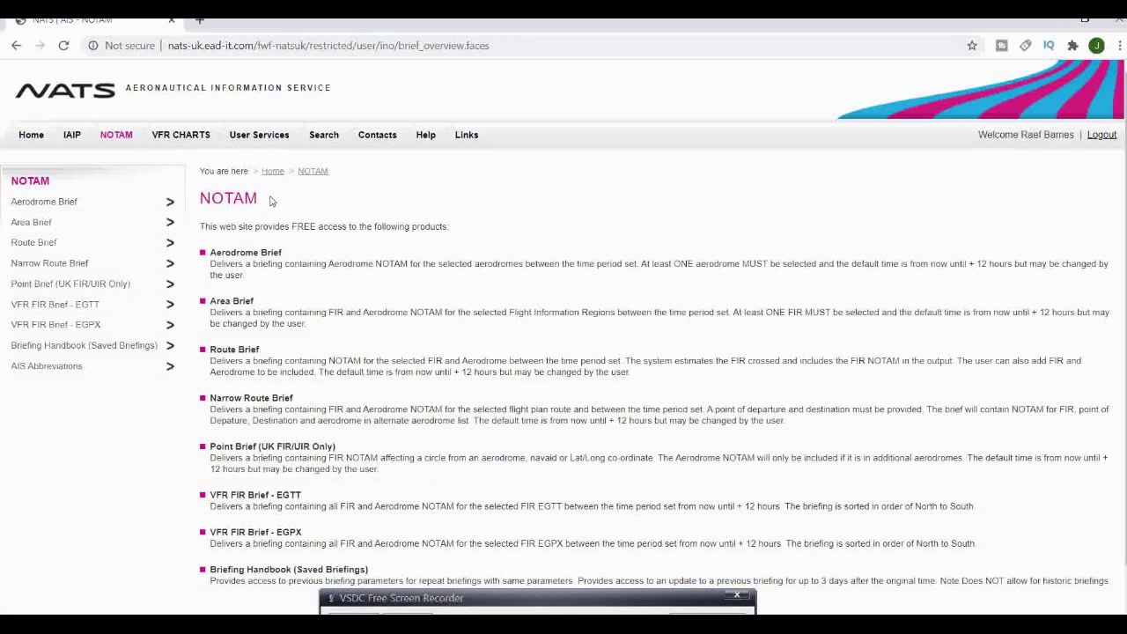
{"action": "left_click_drag", "start_coordinate": [268, 202], "coordinate": [200, 199]}
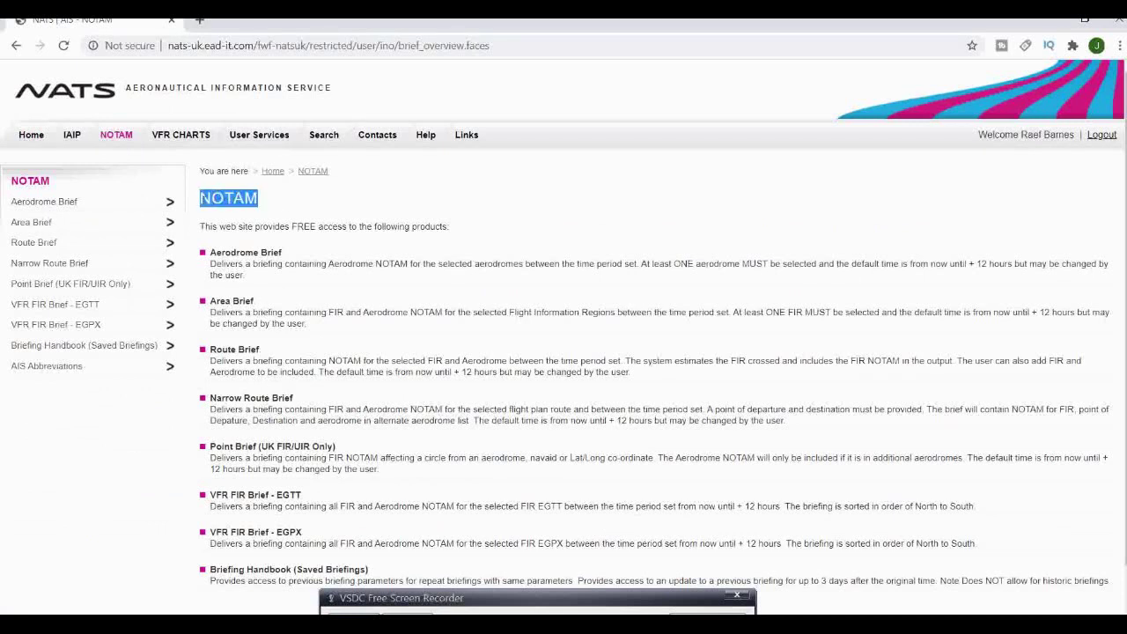
{"action": "left_click", "coordinate": [295, 210]}
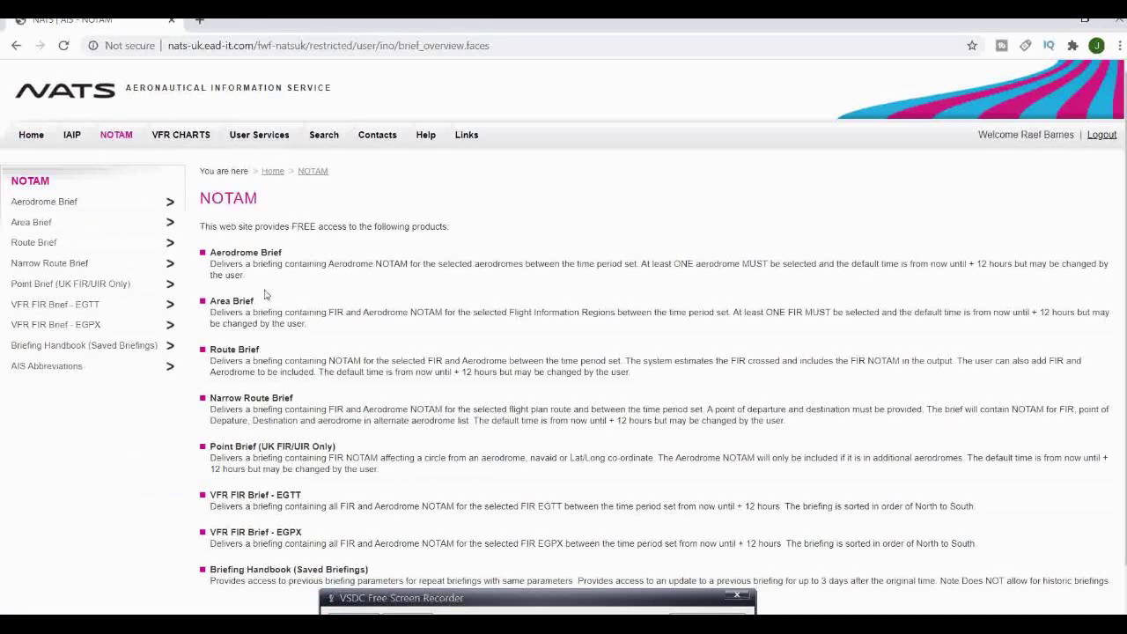
{"action": "left_click", "coordinate": [246, 399]}
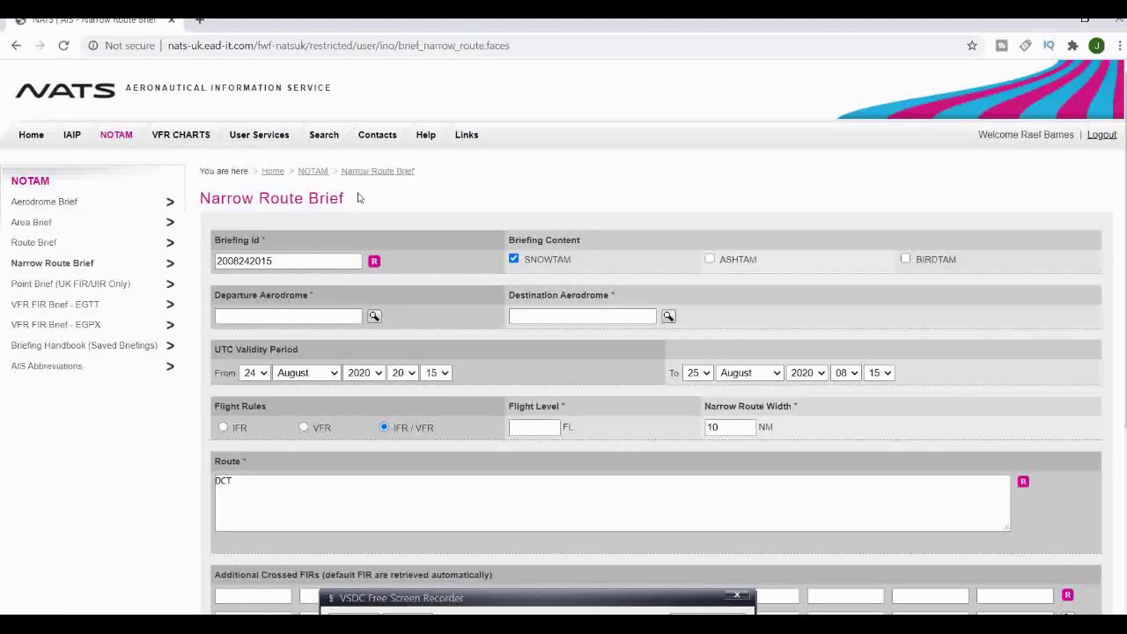
{"action": "left_click_drag", "start_coordinate": [348, 199], "coordinate": [199, 198]}
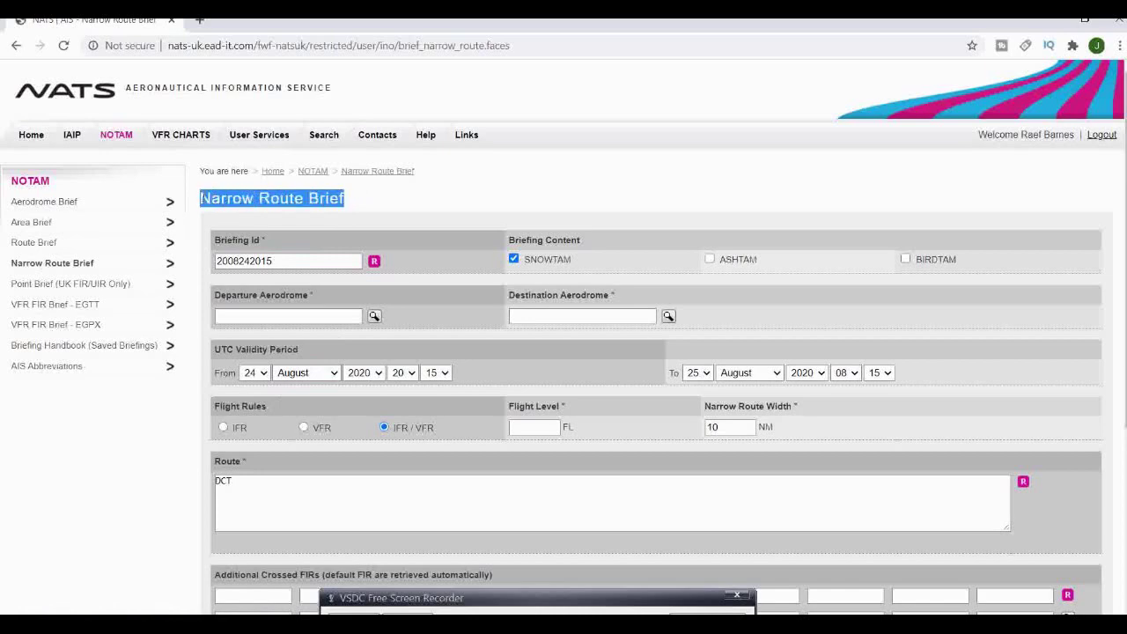
{"action": "left_click_drag", "start_coordinate": [280, 259], "coordinate": [208, 254]}
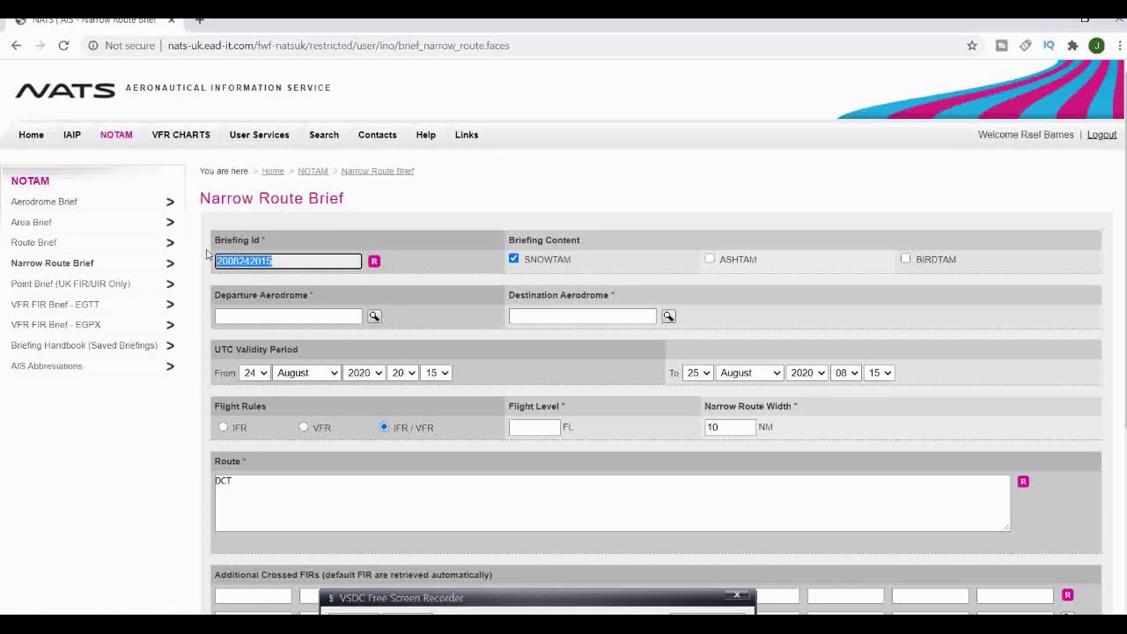
{"action": "left_click", "coordinate": [327, 259]}
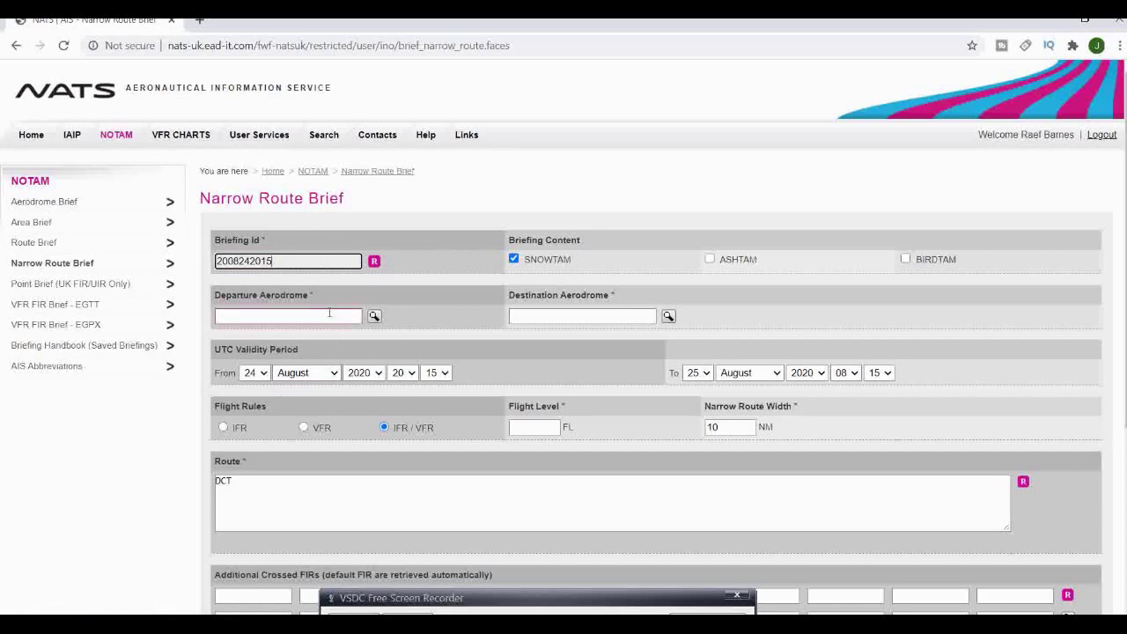
Step: Look up the aerodrome KEMBLE by name and select EGBP as the departure aerodrome
{"action": "left_click", "coordinate": [330, 312]}
{"action": "left_click", "coordinate": [373, 317]}
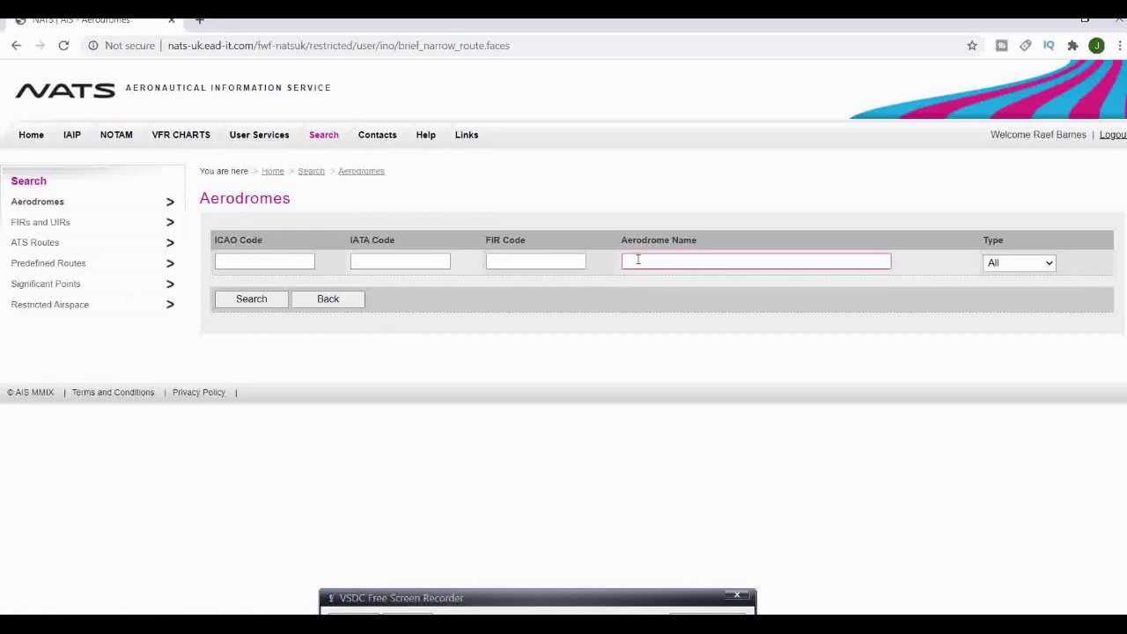
{"action": "left_click", "coordinate": [638, 260]}
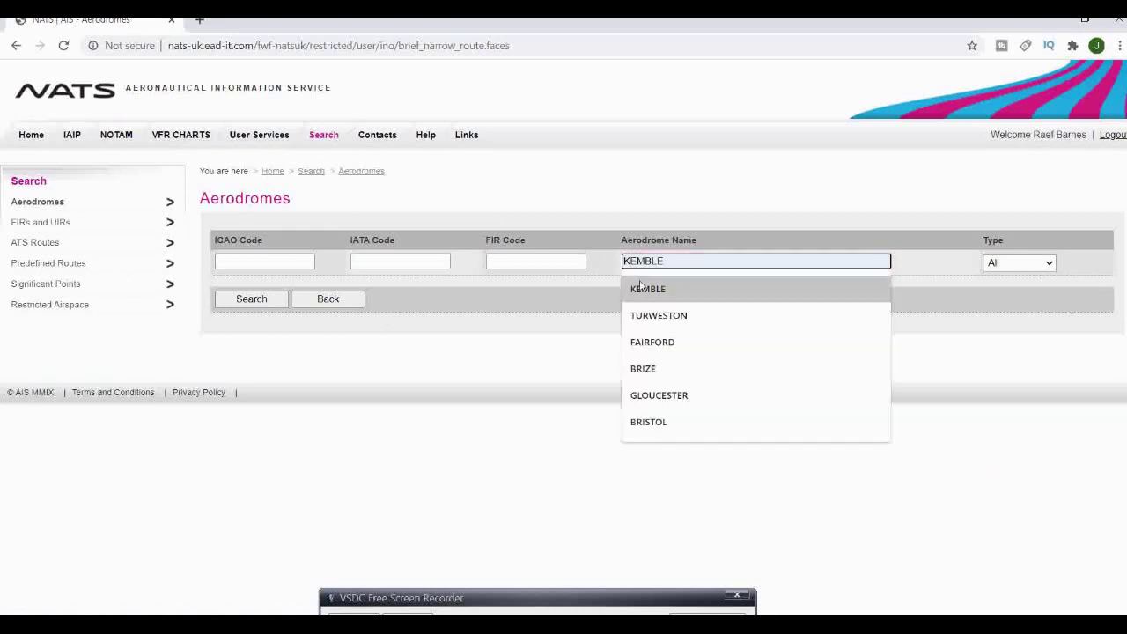
{"action": "left_click", "coordinate": [642, 288]}
{"action": "left_click", "coordinate": [232, 299]}
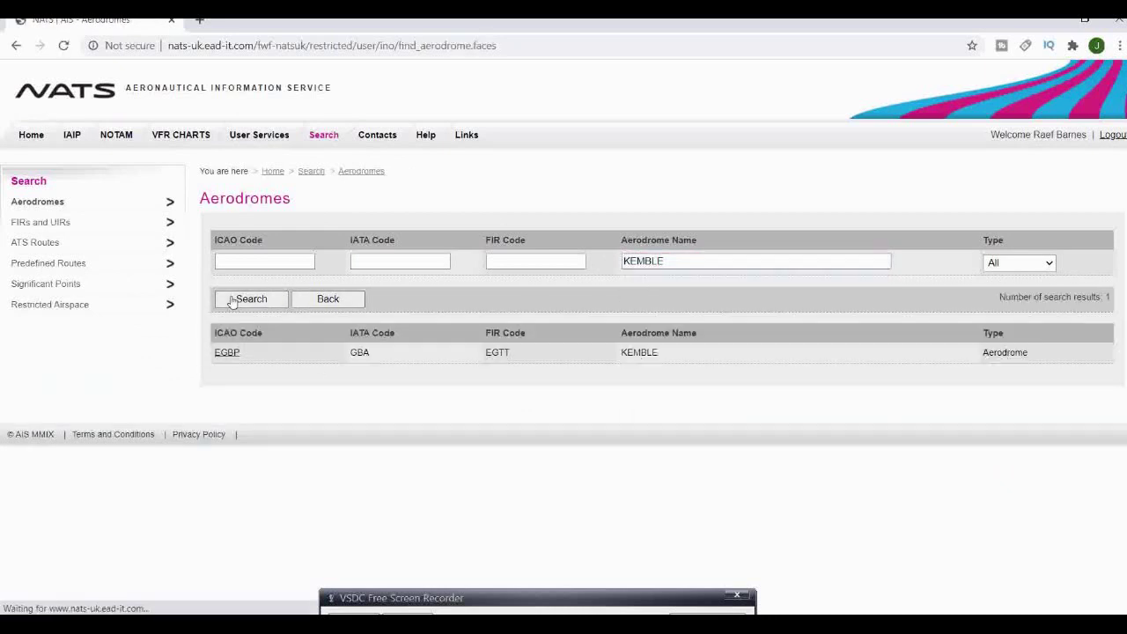
{"action": "left_click", "coordinate": [227, 353]}
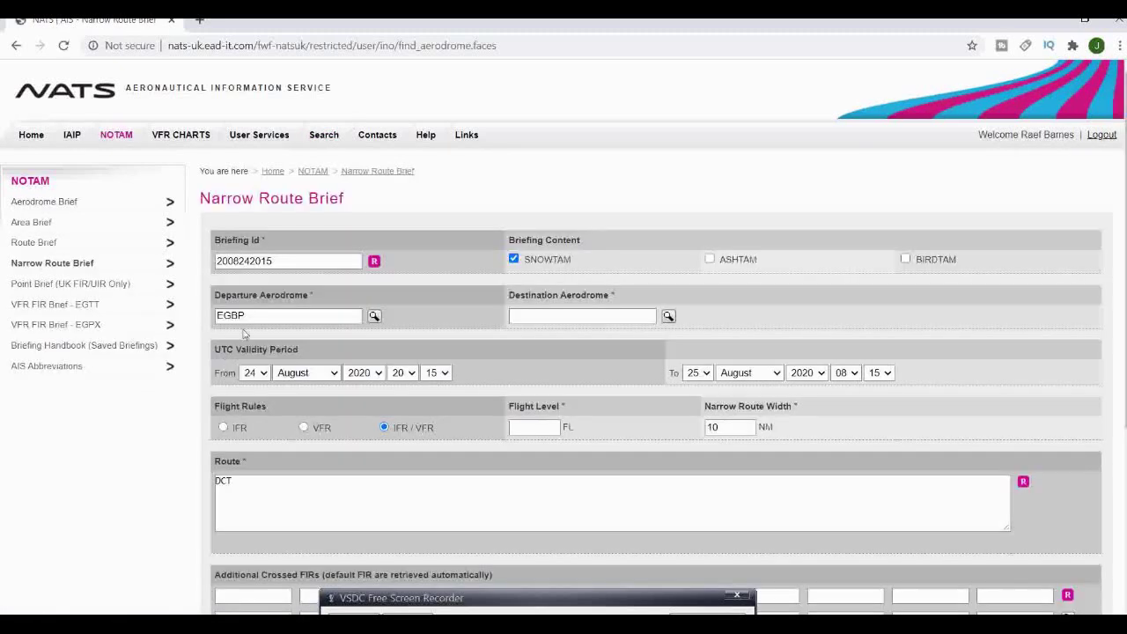
{"action": "left_click_drag", "start_coordinate": [249, 315], "coordinate": [214, 319]}
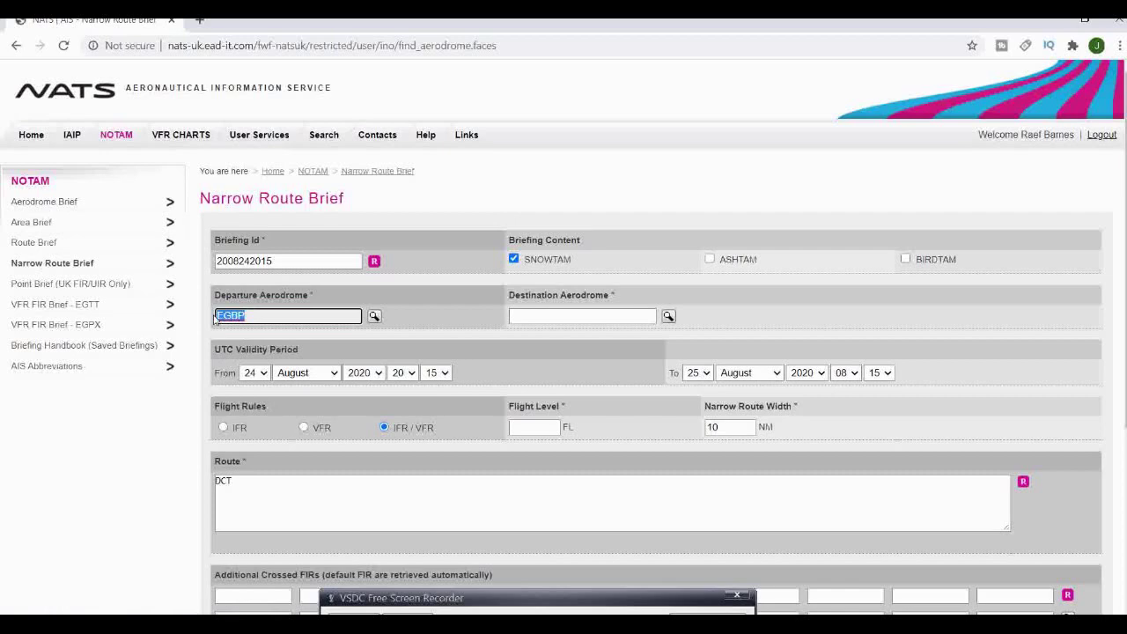
Step: Look up the aerodrome TURWESTON by name and select EGBT as the destination aerodrome
{"action": "left_click", "coordinate": [549, 314]}
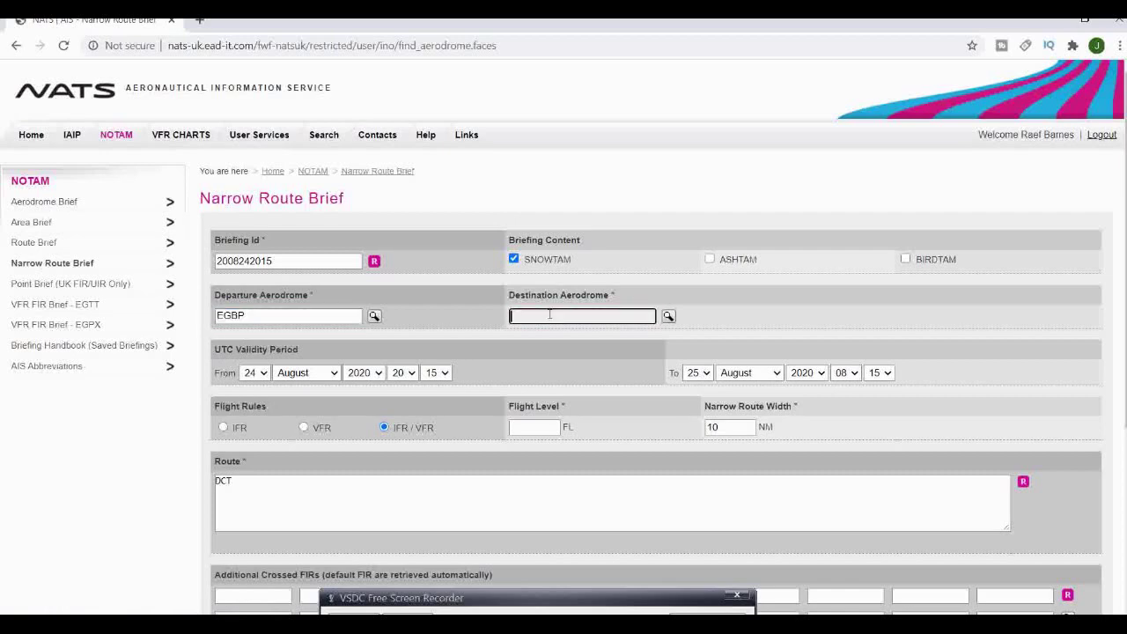
{"action": "left_click", "coordinate": [670, 318]}
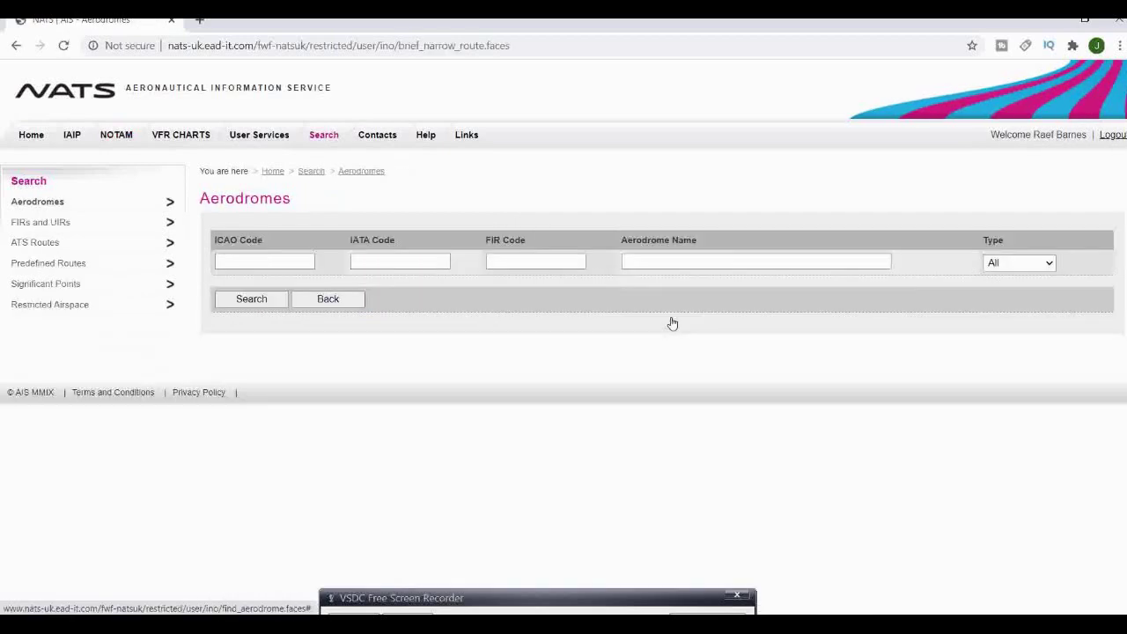
{"action": "left_click", "coordinate": [650, 261]}
{"action": "left_click", "coordinate": [651, 261]}
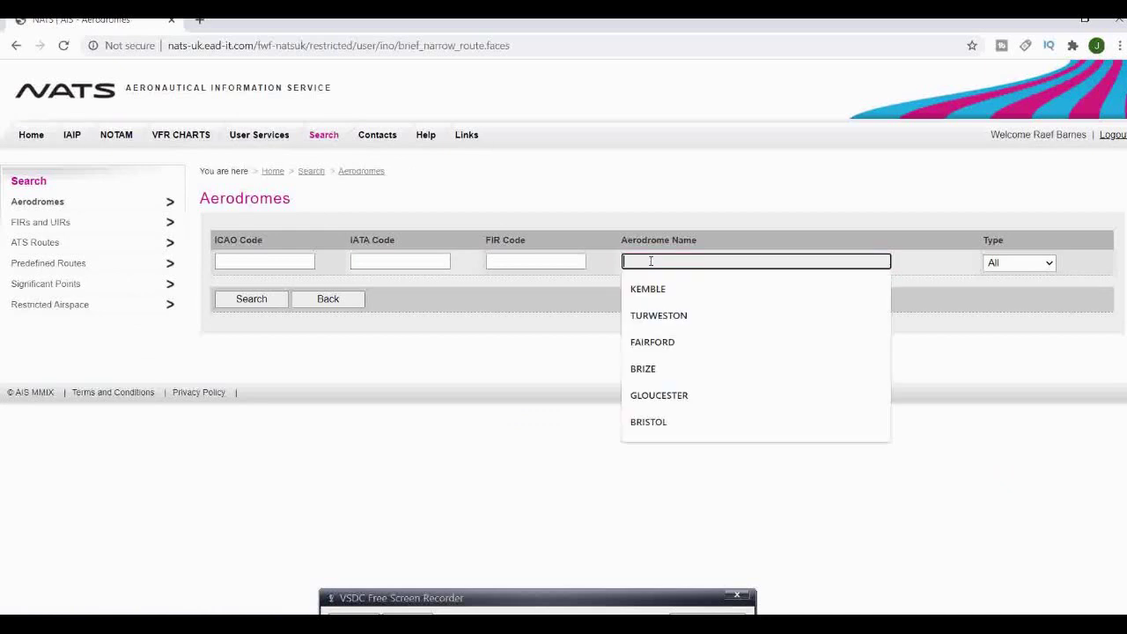
{"action": "left_click", "coordinate": [652, 317]}
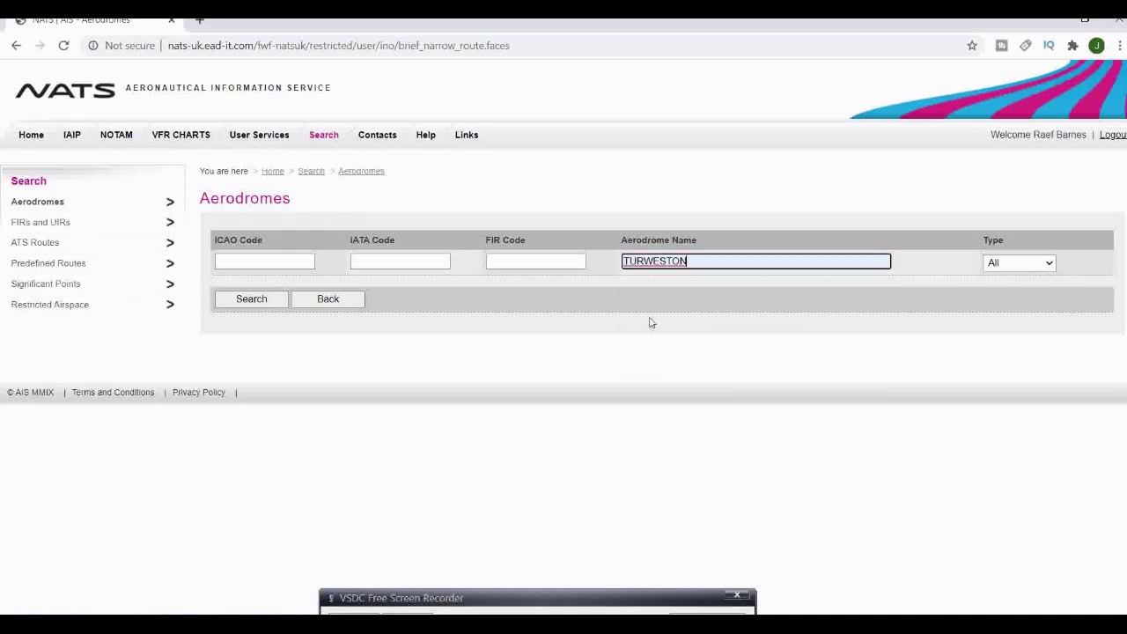
{"action": "left_click", "coordinate": [260, 302]}
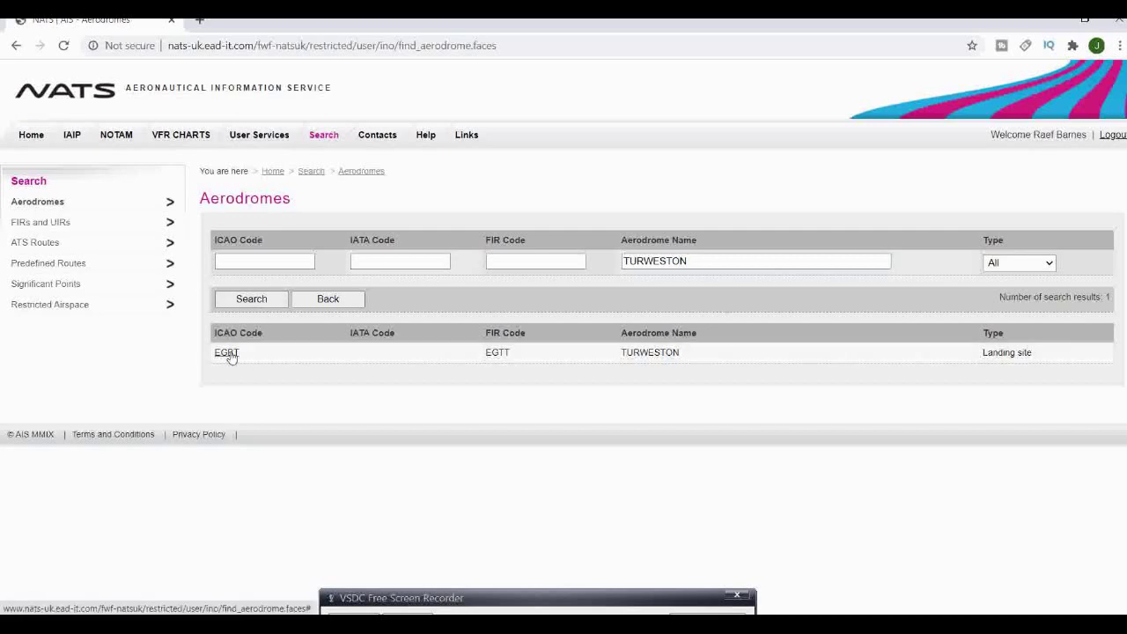
{"action": "left_click", "coordinate": [227, 353]}
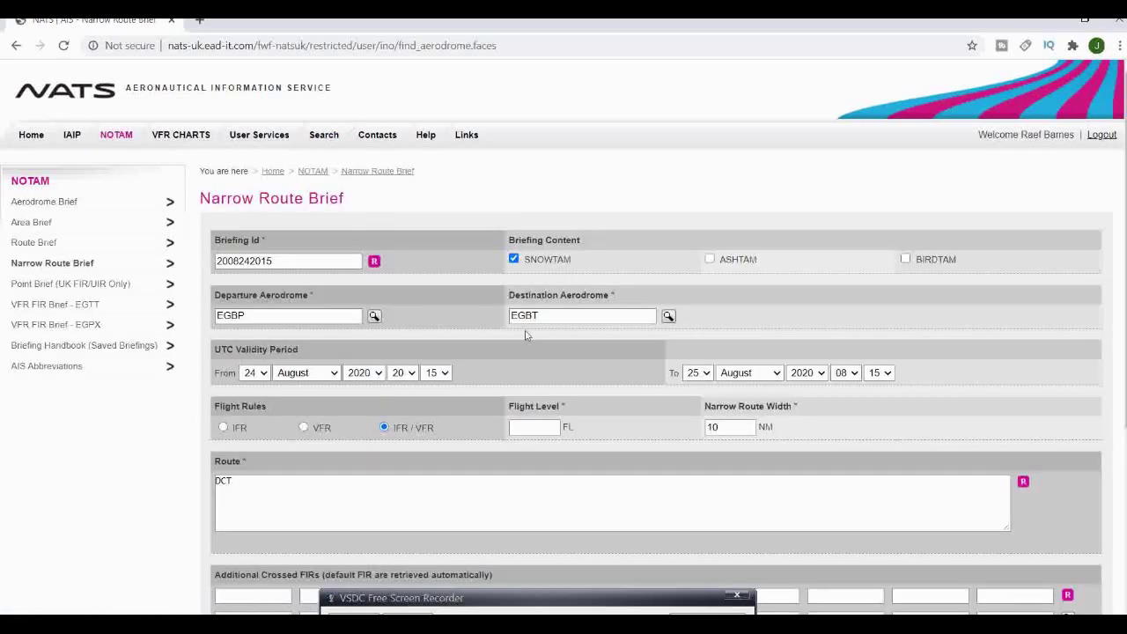
{"action": "left_click", "coordinate": [546, 314]}
{"action": "double_click", "coordinate": [546, 315]}
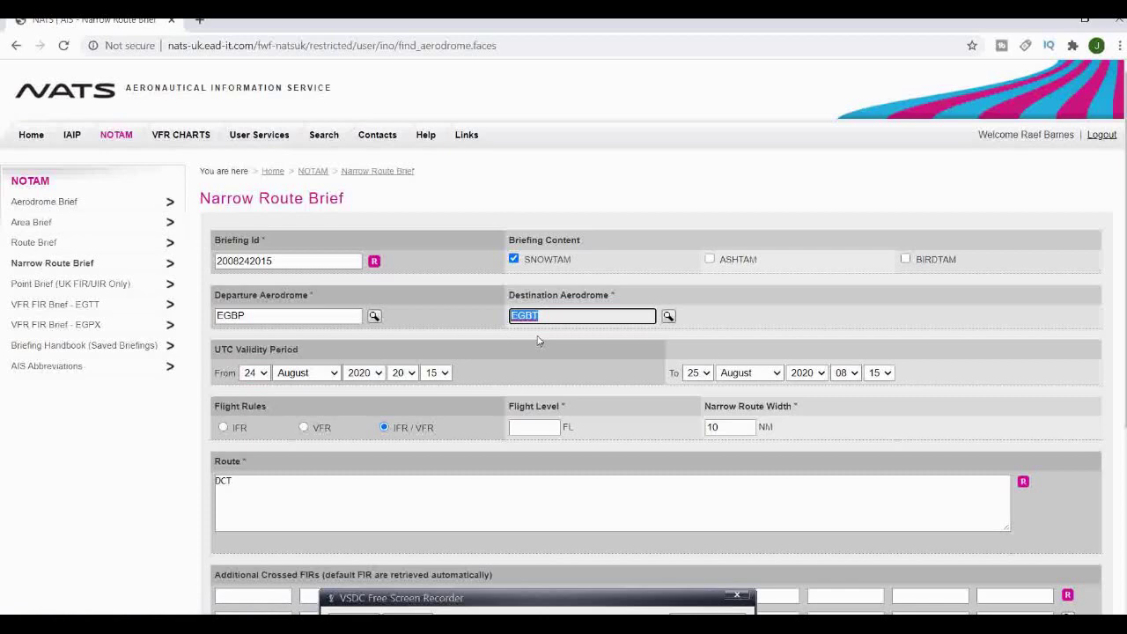
{"action": "left_click", "coordinate": [564, 315]}
{"action": "left_click", "coordinate": [265, 376]}
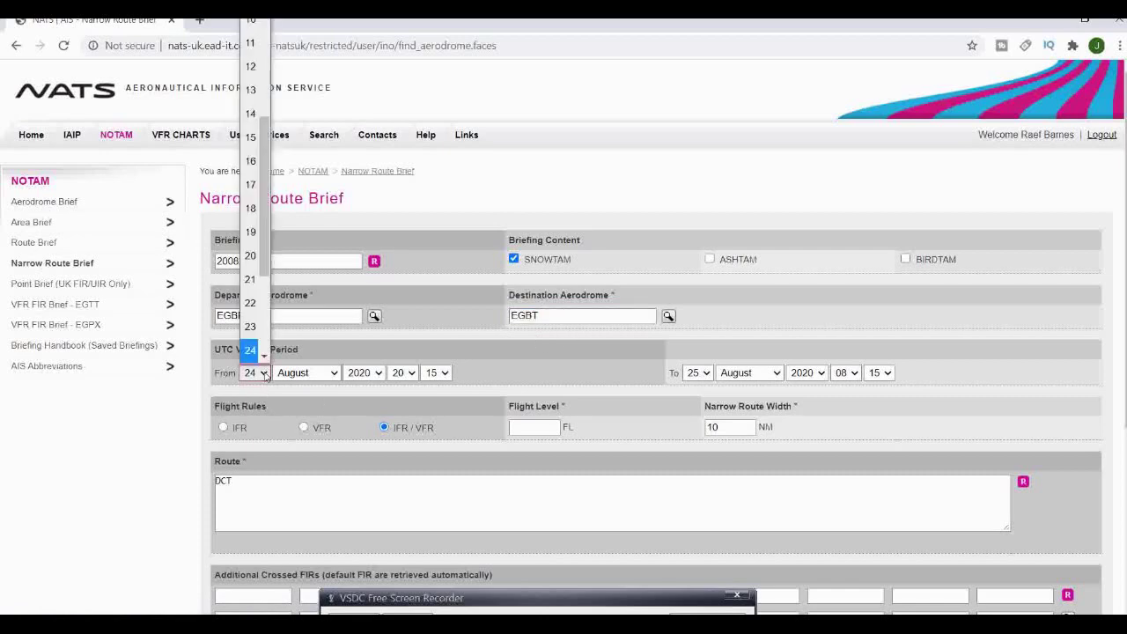
{"action": "left_click", "coordinate": [265, 375]}
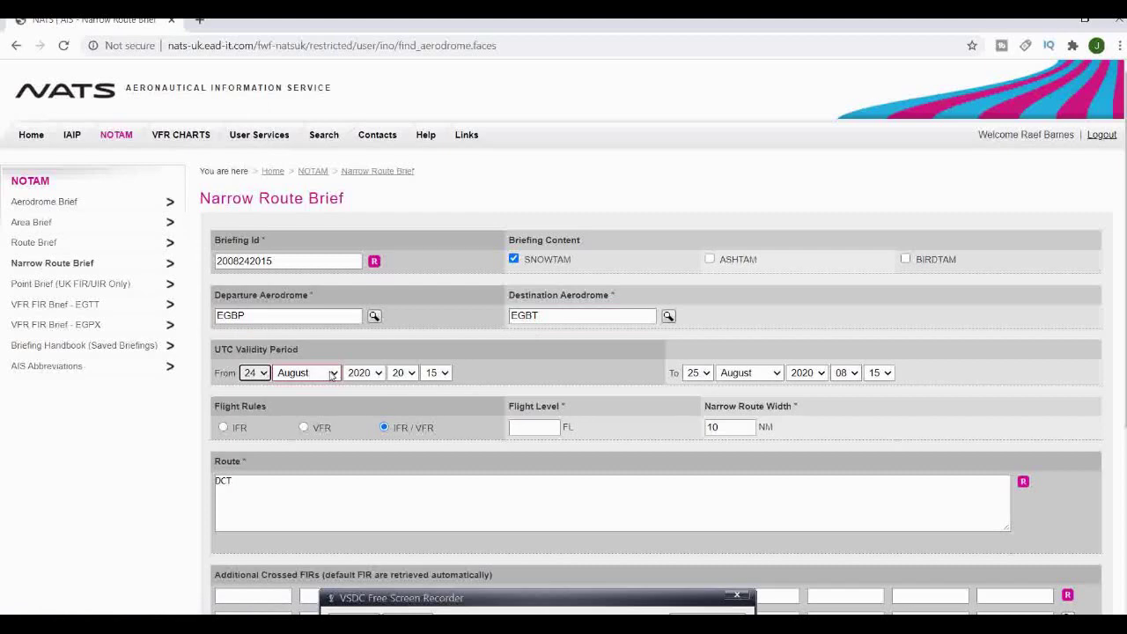
{"action": "left_click", "coordinate": [411, 374]}
{"action": "left_click", "coordinate": [412, 375]}
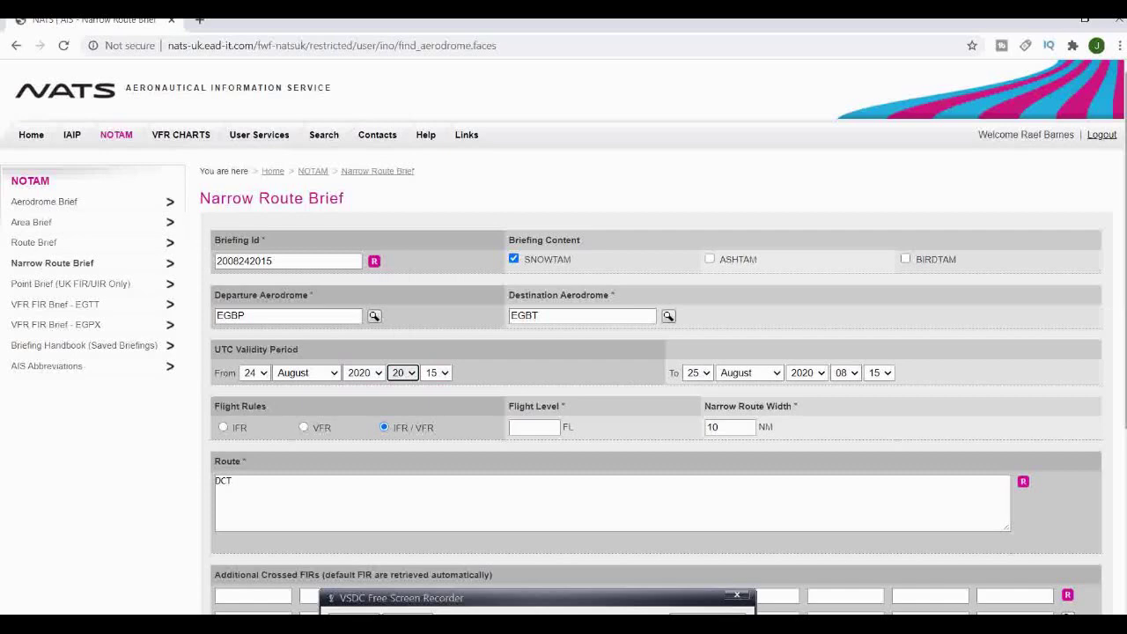
Step: Set the flight rules of the narrow route brief to VFR
{"action": "scroll", "coordinate": [564, 352], "scroll_direction": "down", "scroll_amount": 3}
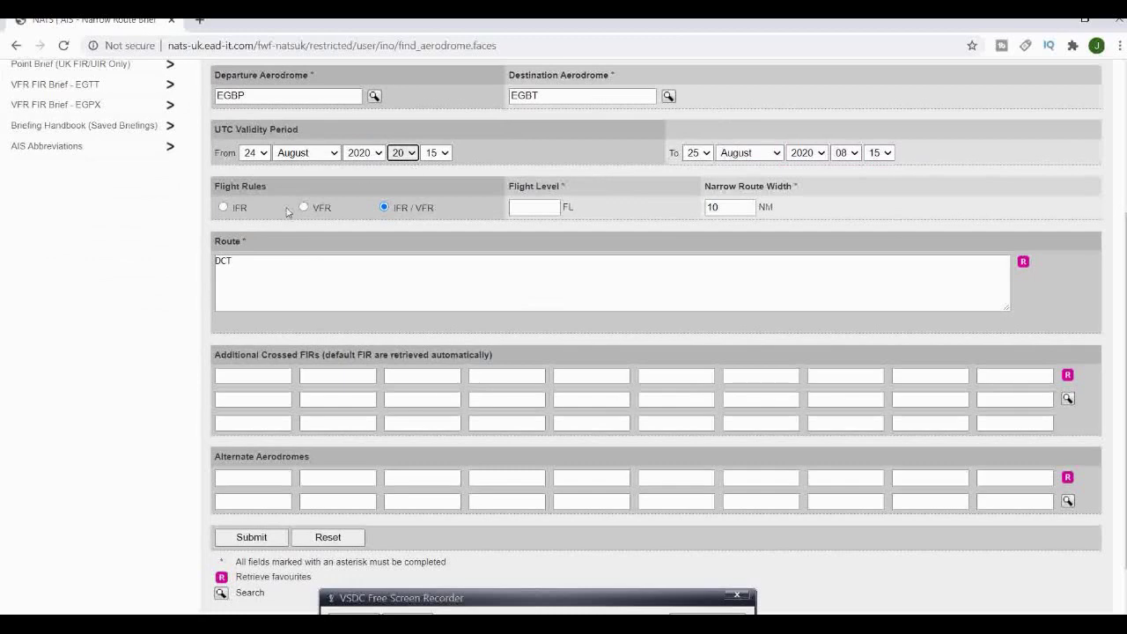
{"action": "left_click", "coordinate": [224, 208]}
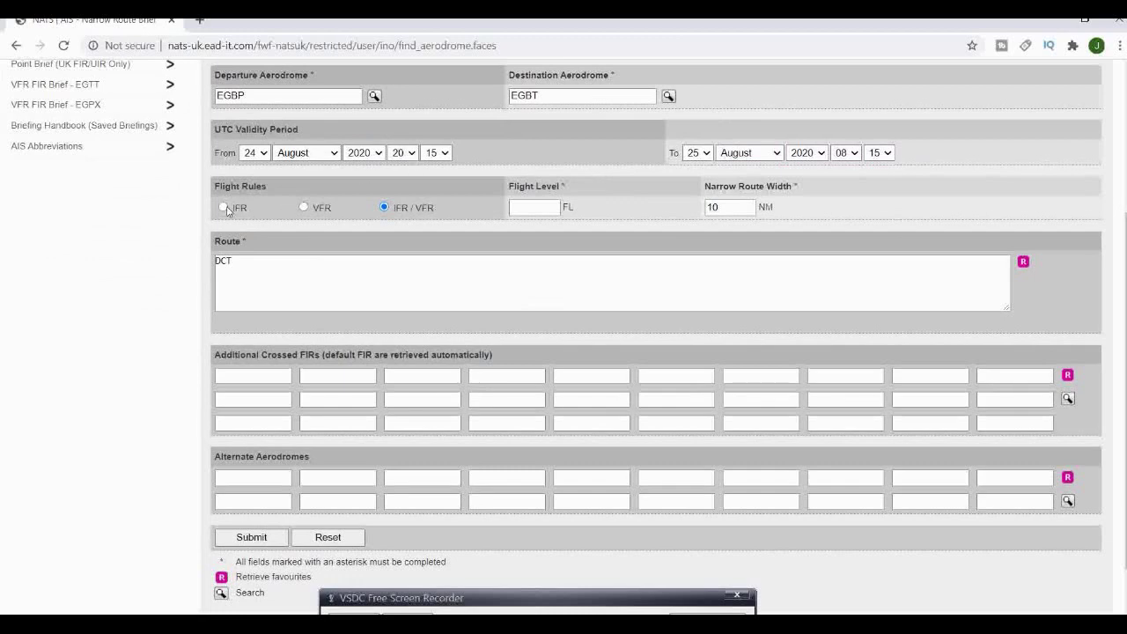
{"action": "left_click", "coordinate": [305, 208]}
{"action": "left_click", "coordinate": [384, 209]}
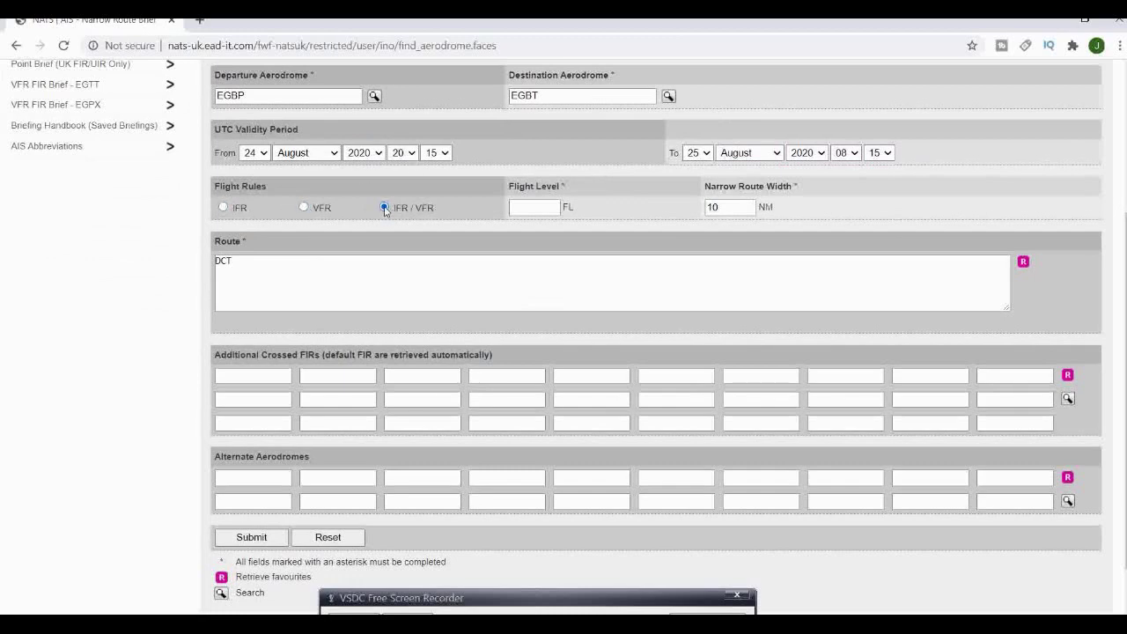
{"action": "left_click", "coordinate": [304, 208]}
Step: Set the flight level to 050 and the narrow route width to 10 NM
{"action": "left_click", "coordinate": [524, 208]}
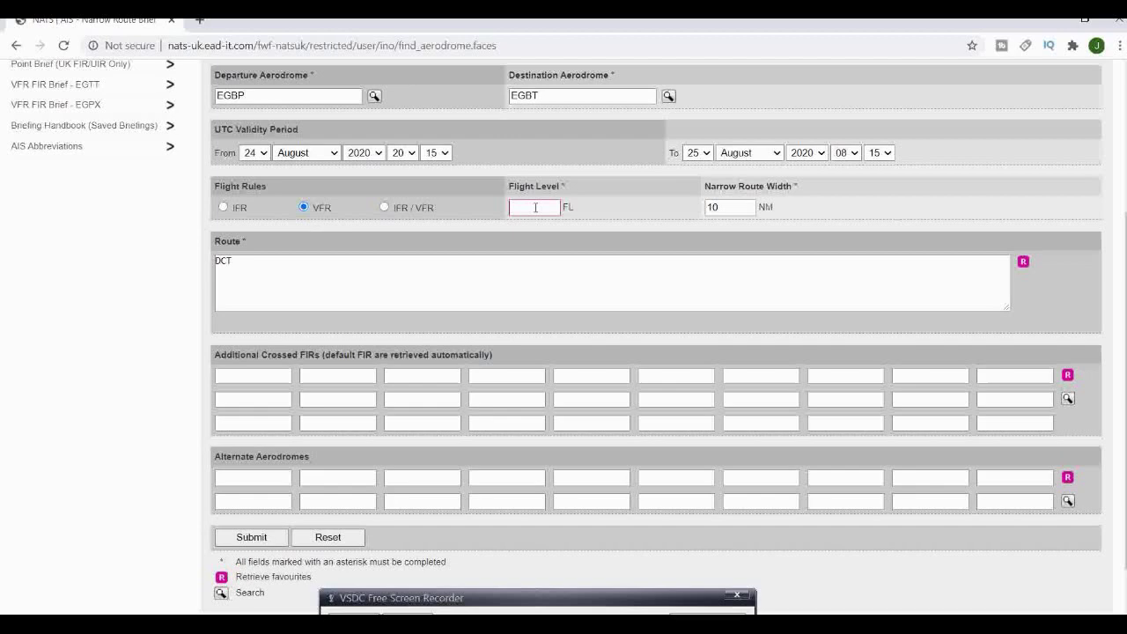
{"action": "left_click", "coordinate": [534, 207]}
{"action": "left_click", "coordinate": [534, 236]}
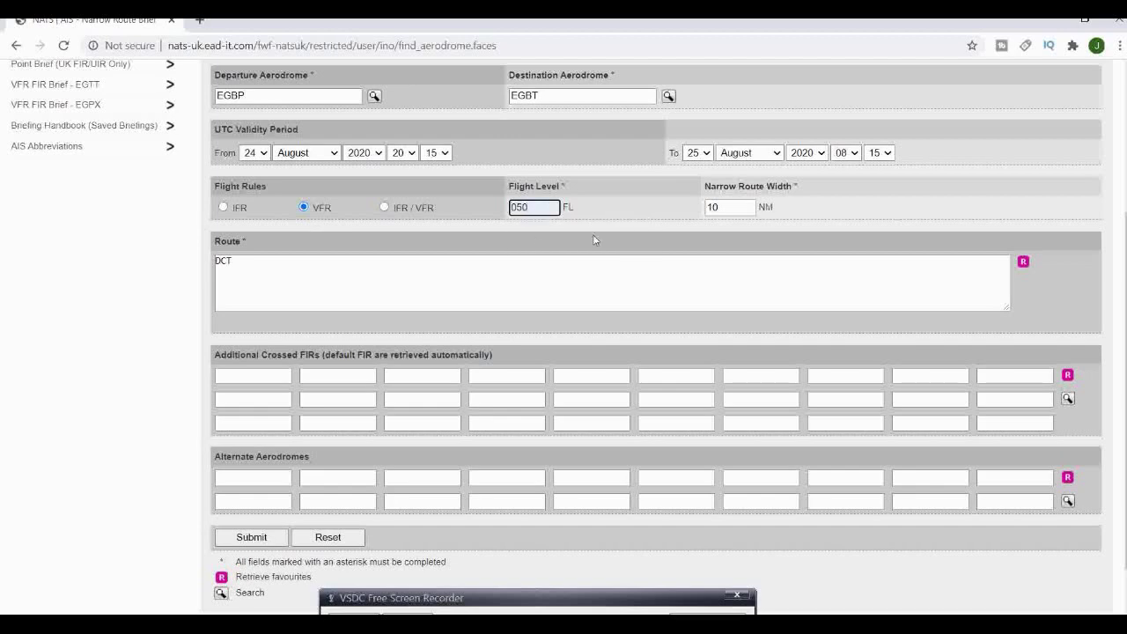
{"action": "left_click", "coordinate": [724, 208]}
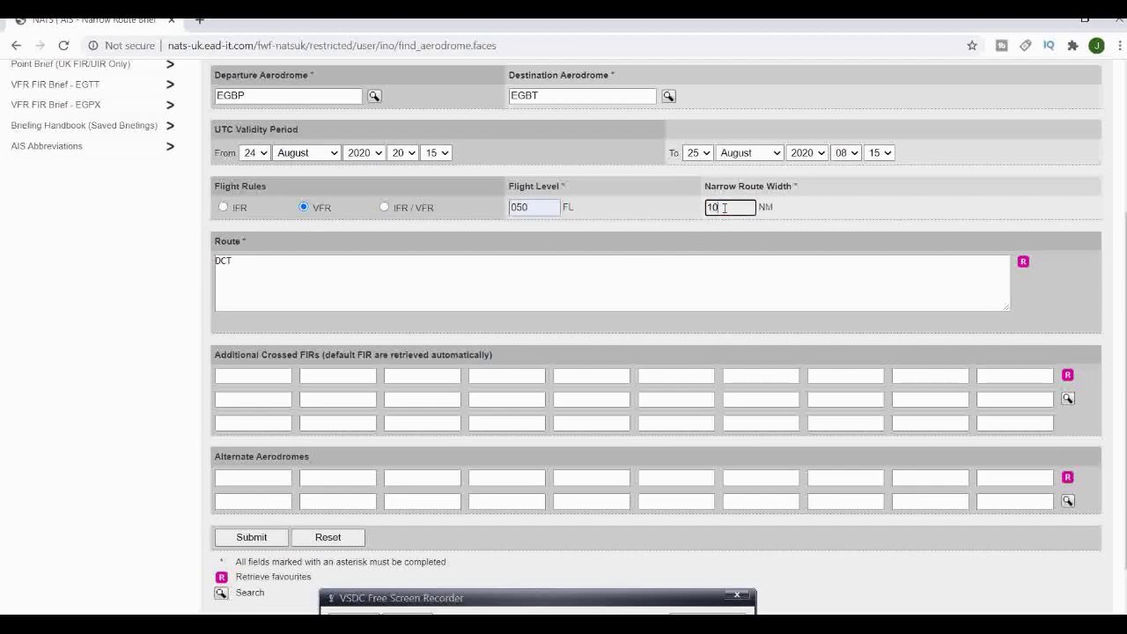
{"action": "left_click_drag", "start_coordinate": [714, 207], "coordinate": [702, 211]}
{"action": "type", "text": "10"}
{"action": "left_click", "coordinate": [457, 281]}
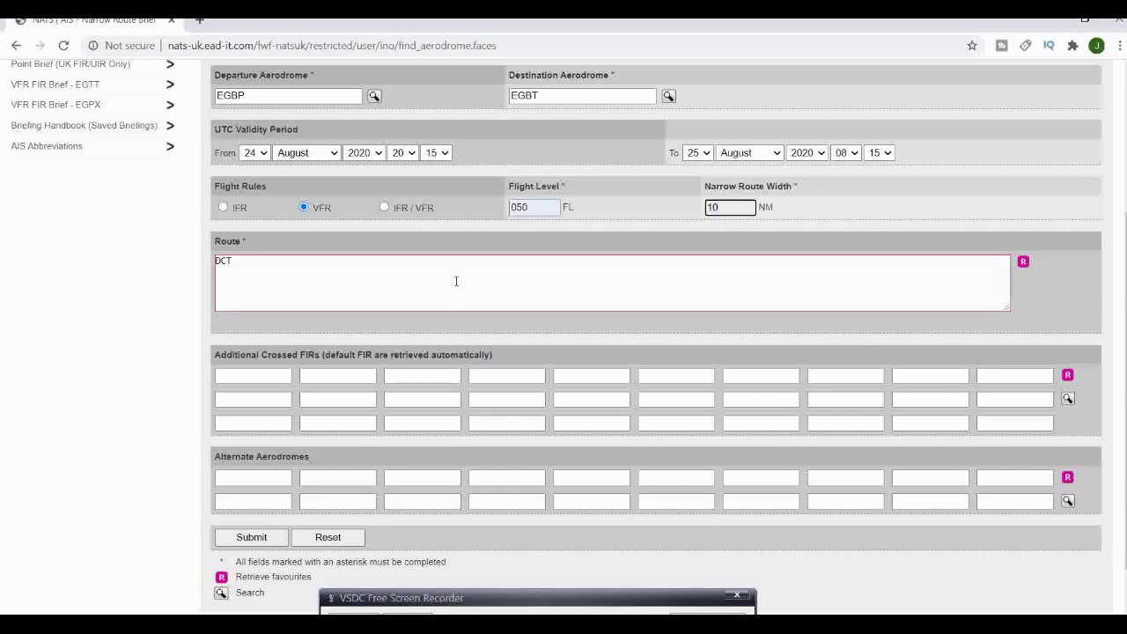
{"action": "left_click", "coordinate": [264, 270]}
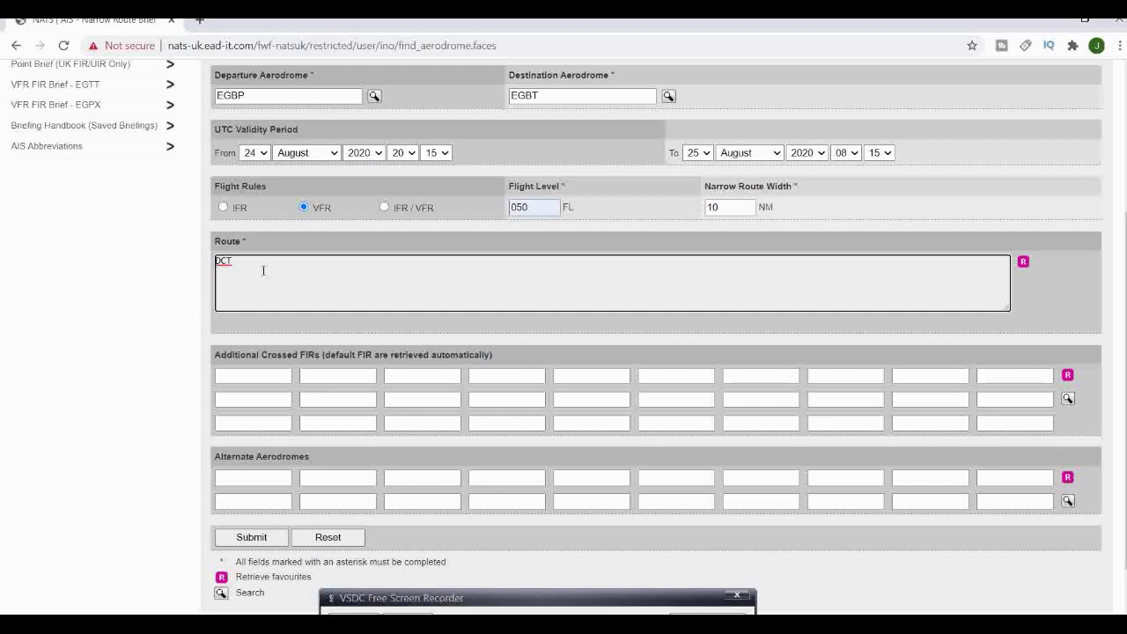
{"action": "type", "text": "CPT VOR"}
{"action": "key", "text": "BackSpace"}
{"action": "key", "text": "BackSpace"}
{"action": "left_click_drag", "start_coordinate": [219, 355], "coordinate": [321, 359]}
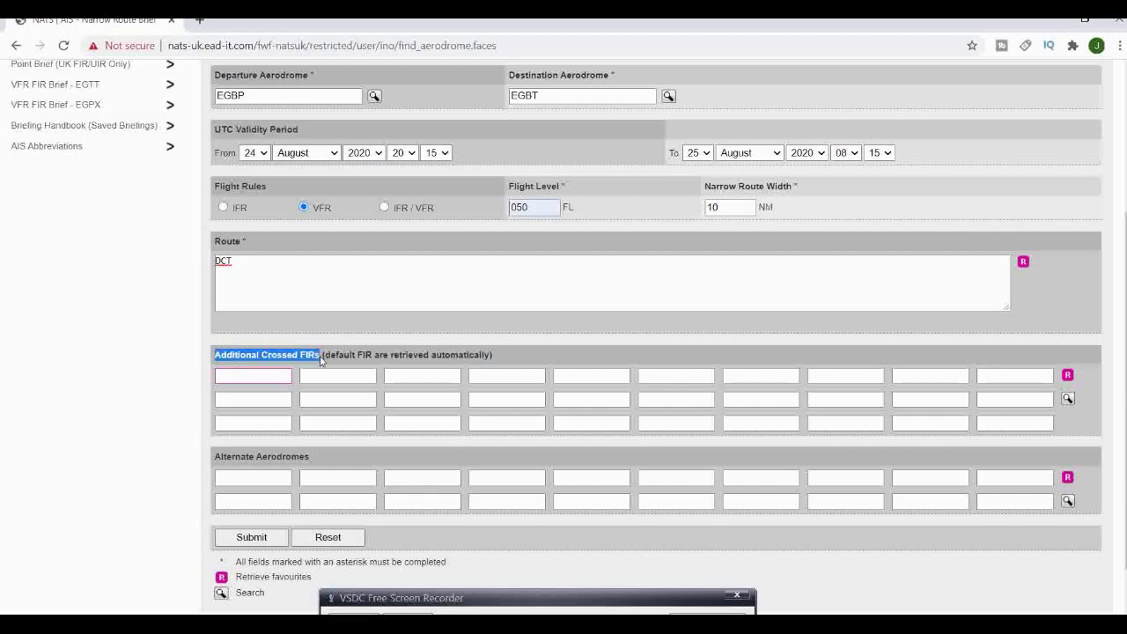
{"action": "left_click", "coordinate": [264, 376]}
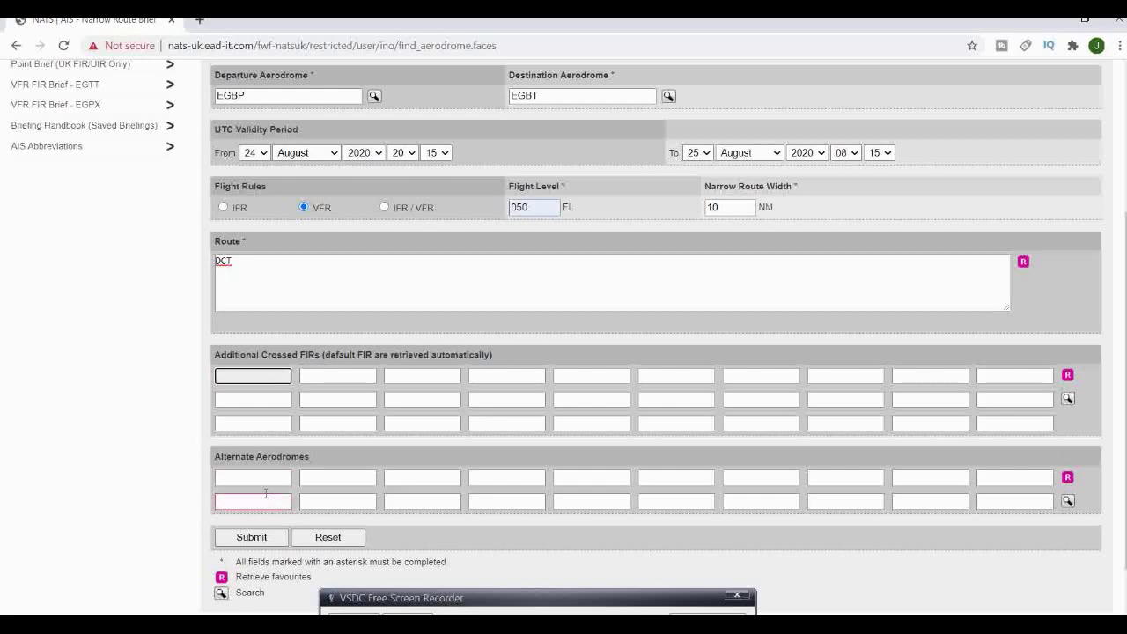
Step: Look up the aerodrome FAIRFORD by name and select EGVA as the first alternate aerodrome
{"action": "left_click_drag", "start_coordinate": [322, 459], "coordinate": [218, 469]}
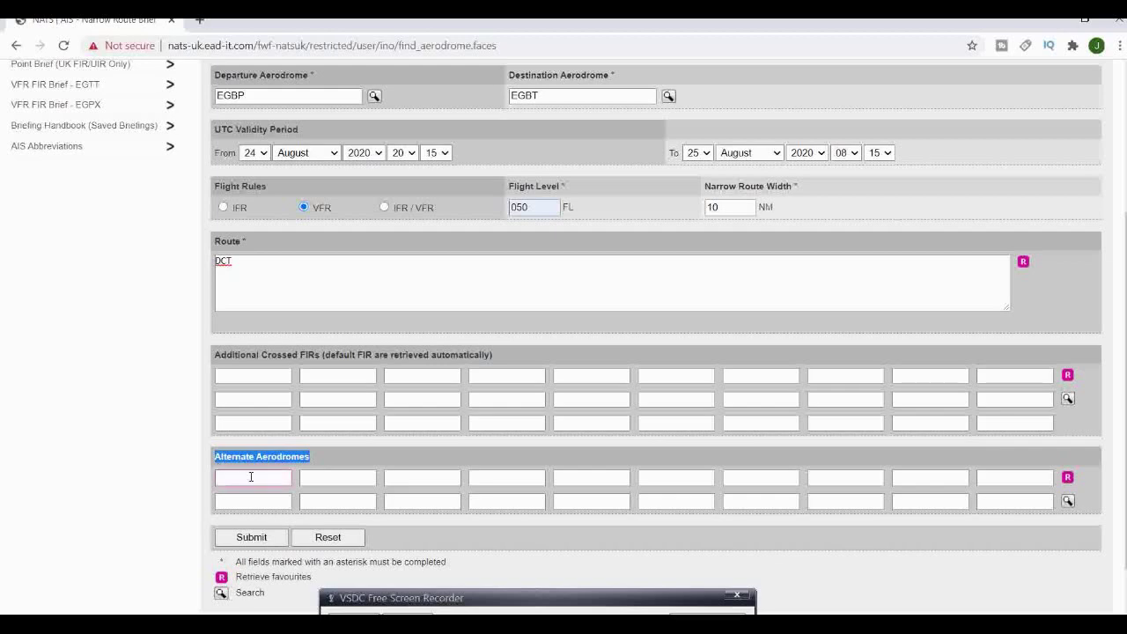
{"action": "left_click", "coordinate": [251, 477]}
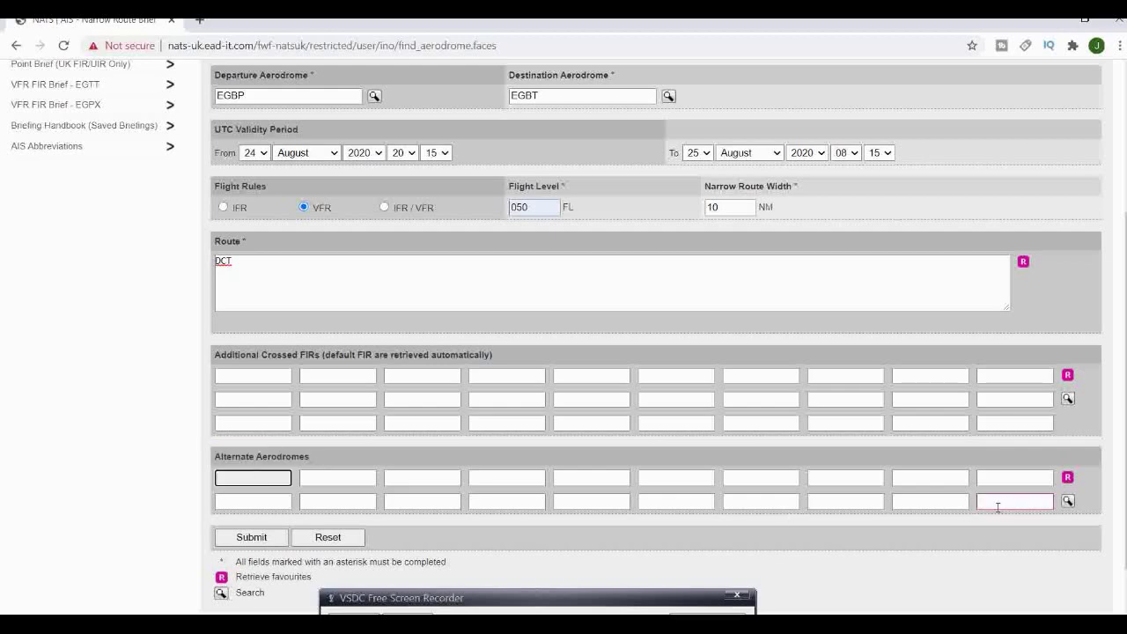
{"action": "left_click", "coordinate": [1069, 501]}
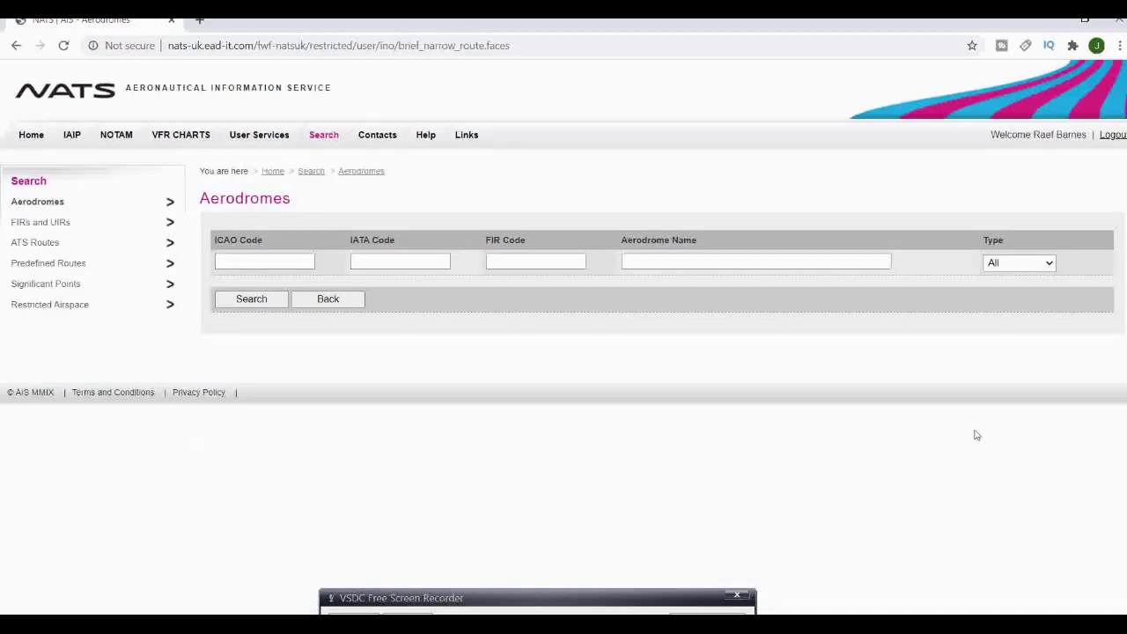
{"action": "left_click", "coordinate": [759, 261]}
{"action": "left_click", "coordinate": [758, 262]}
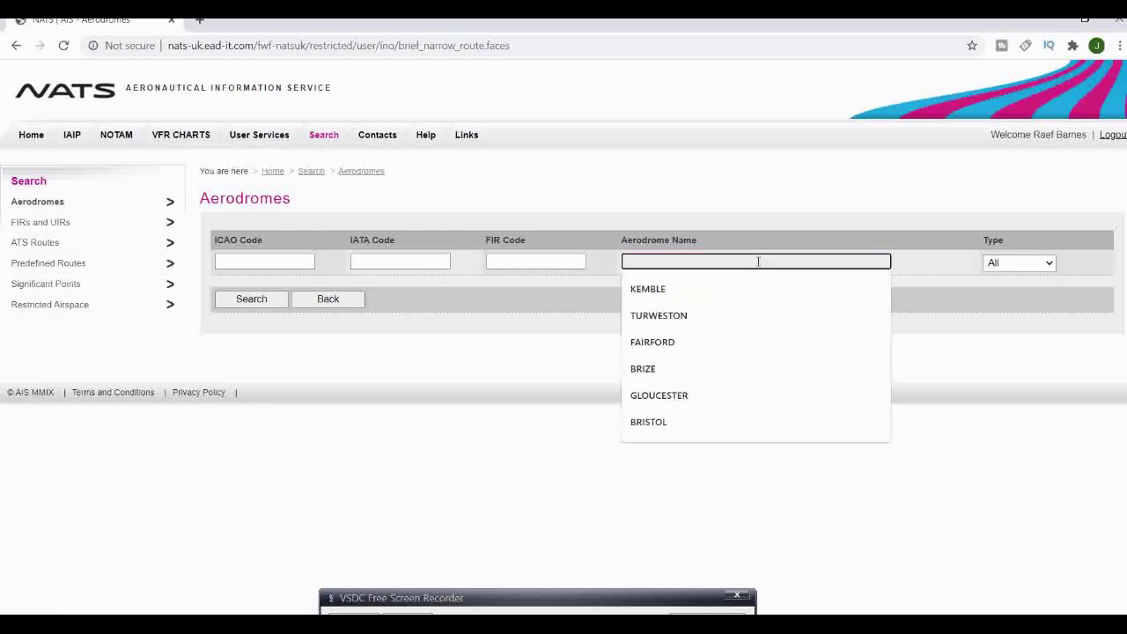
{"action": "type", "text": "f"}
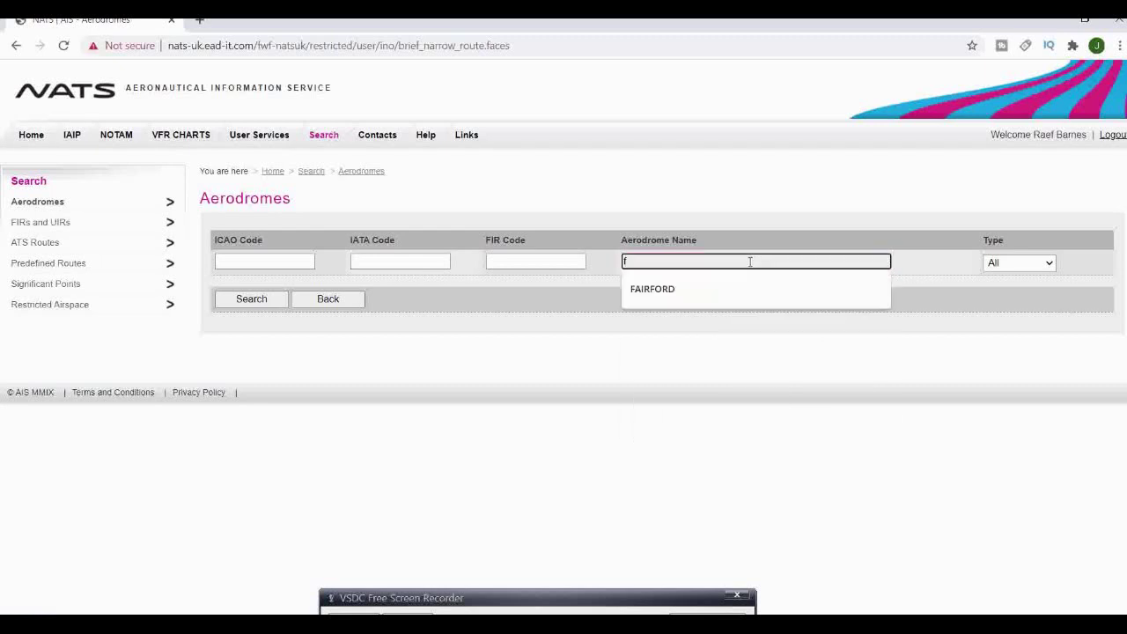
{"action": "left_click", "coordinate": [674, 294]}
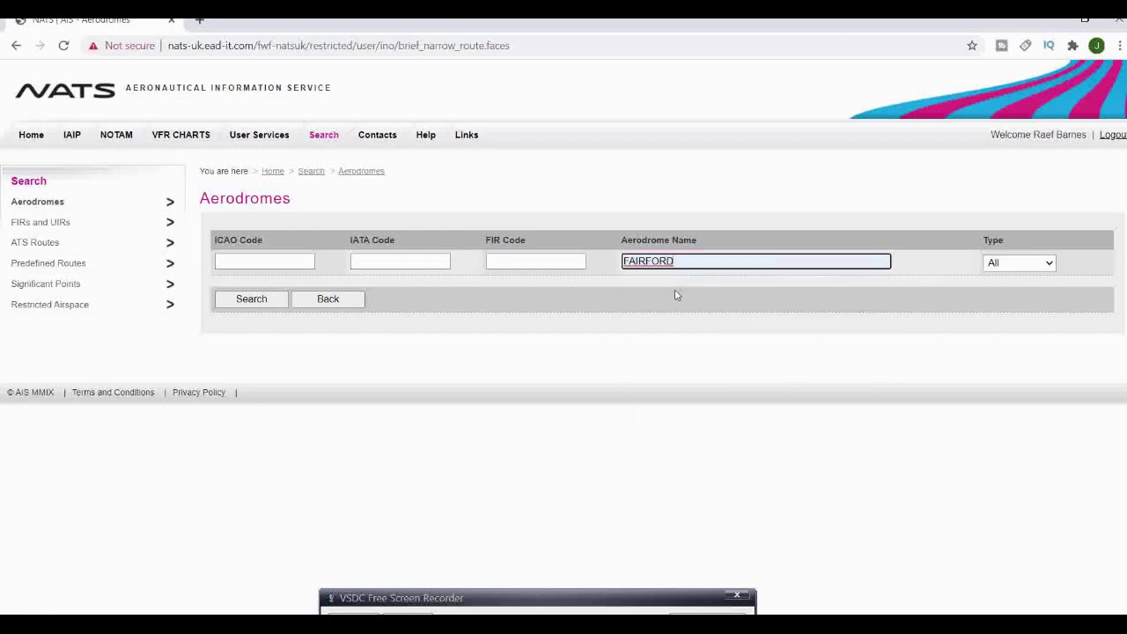
{"action": "left_click", "coordinate": [274, 306]}
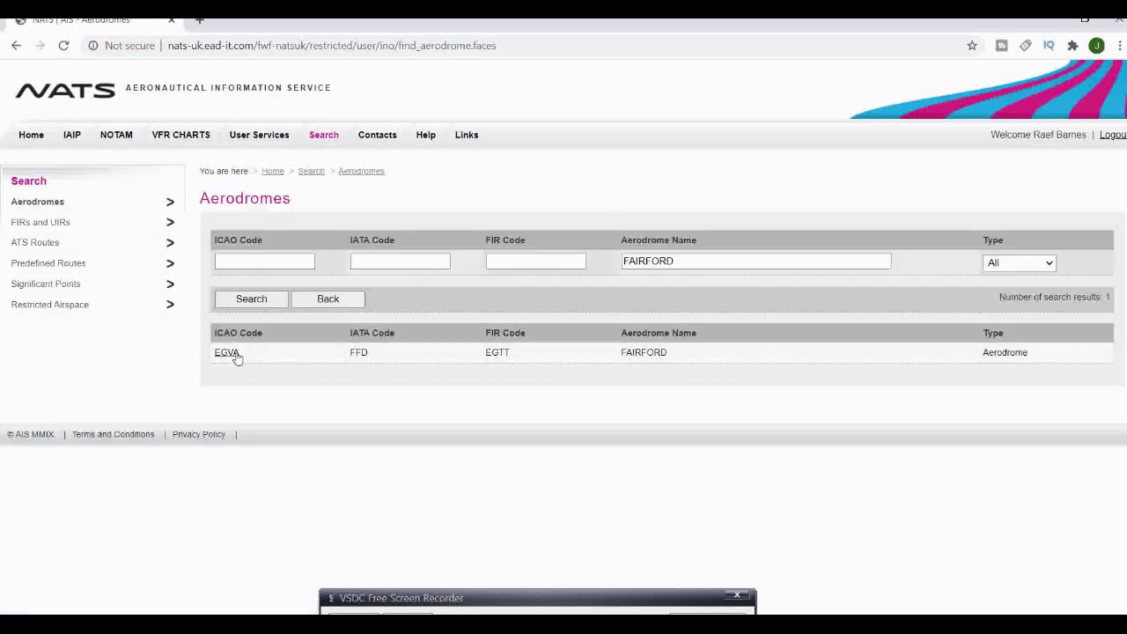
{"action": "left_click", "coordinate": [229, 353]}
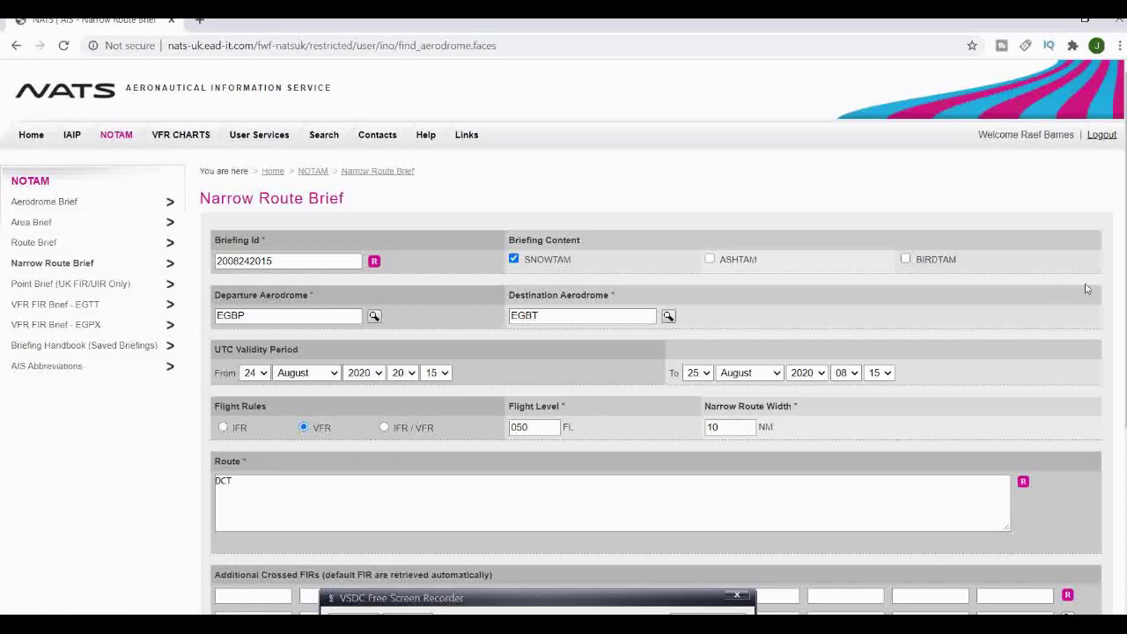
Step: Look up the aerodrome BRIZE by name and select EGVN as the second alternate aerodrome
{"action": "scroll", "coordinate": [1122, 308], "scroll_direction": "down", "scroll_amount": 3}
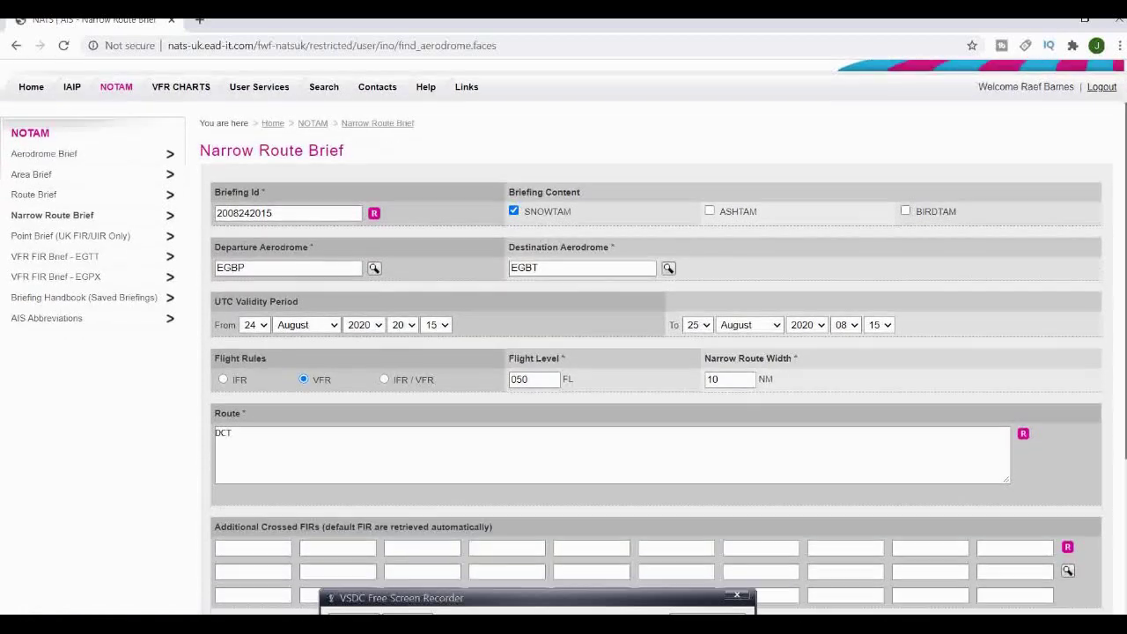
{"action": "scroll", "coordinate": [1123, 353], "scroll_direction": "down", "scroll_amount": 3}
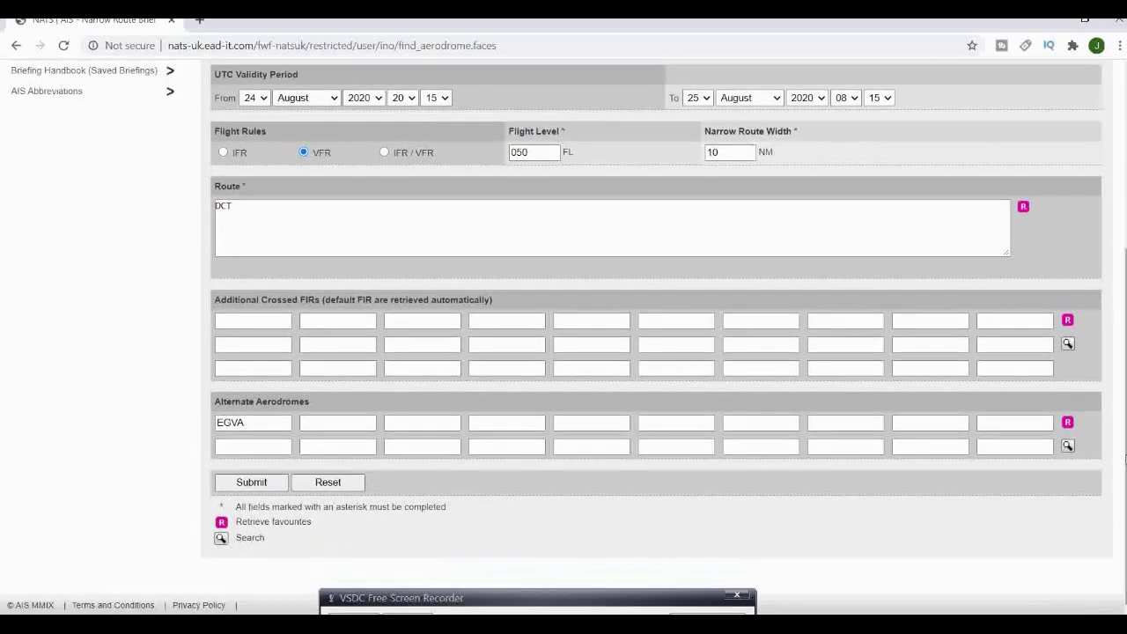
{"action": "left_click", "coordinate": [370, 425]}
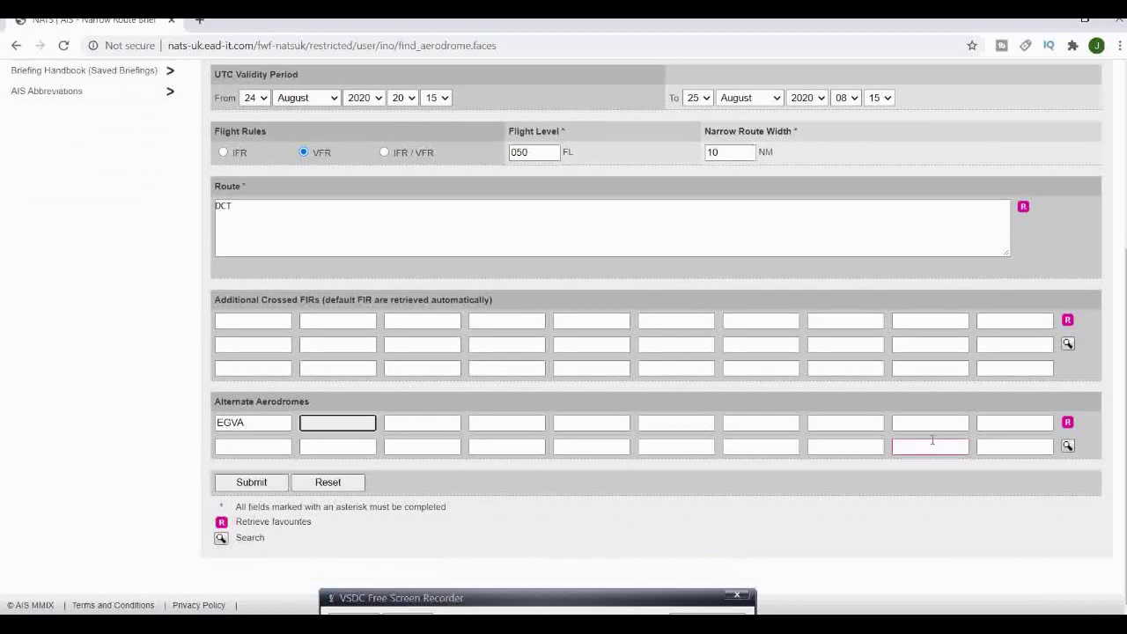
{"action": "left_click", "coordinate": [1068, 446]}
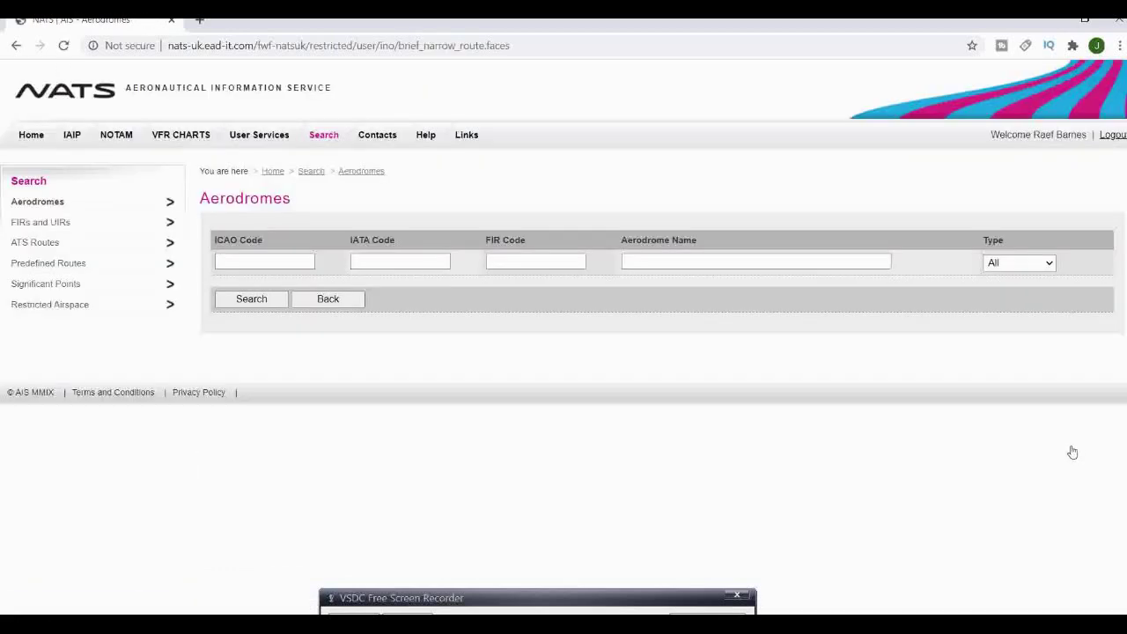
{"action": "left_click", "coordinate": [745, 261]}
{"action": "type", "text": "b"}
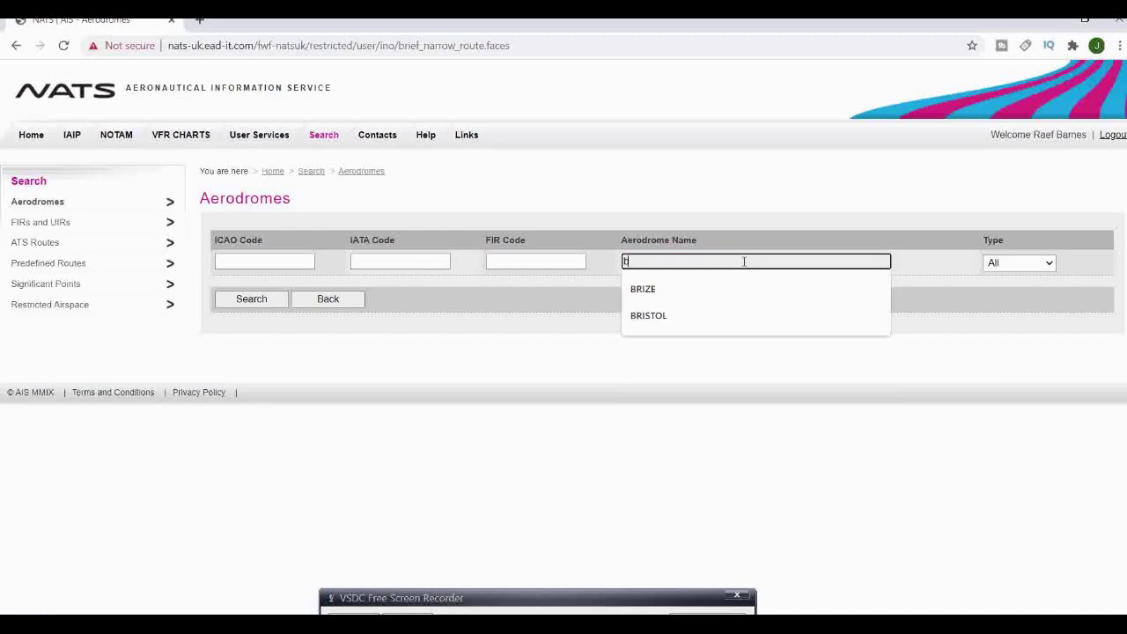
{"action": "left_click", "coordinate": [681, 293]}
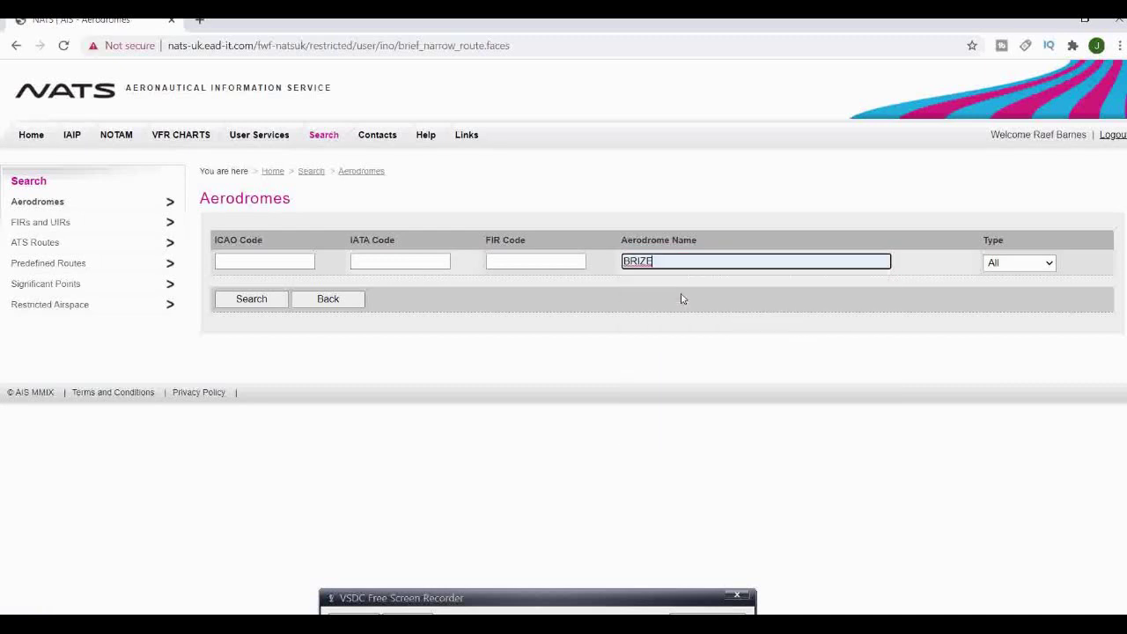
{"action": "left_click", "coordinate": [267, 300]}
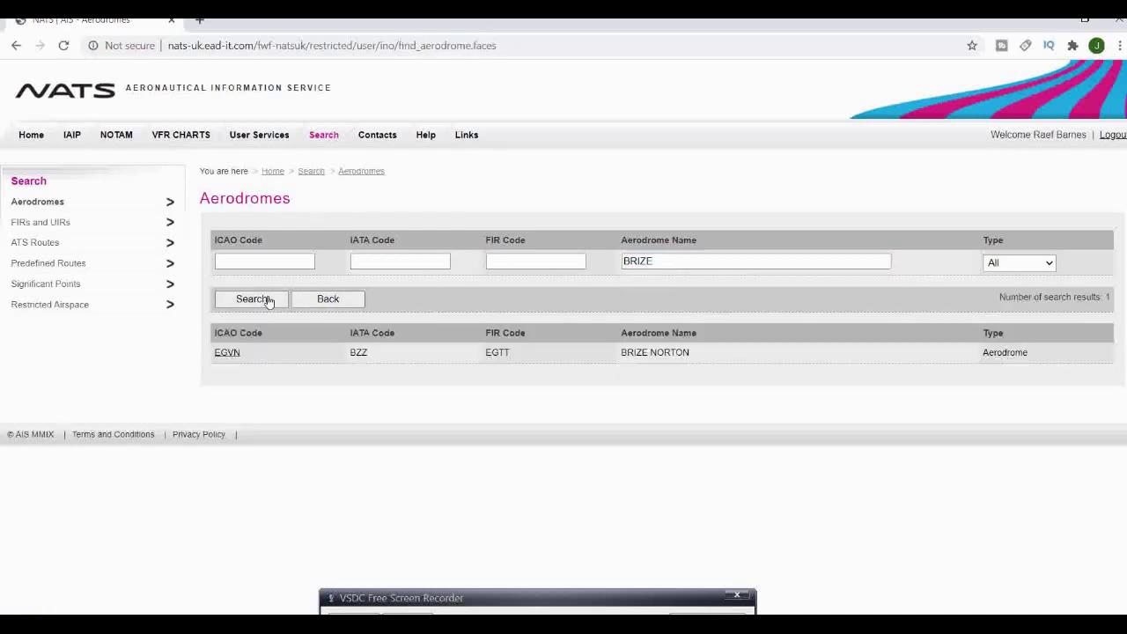
{"action": "left_click", "coordinate": [229, 352]}
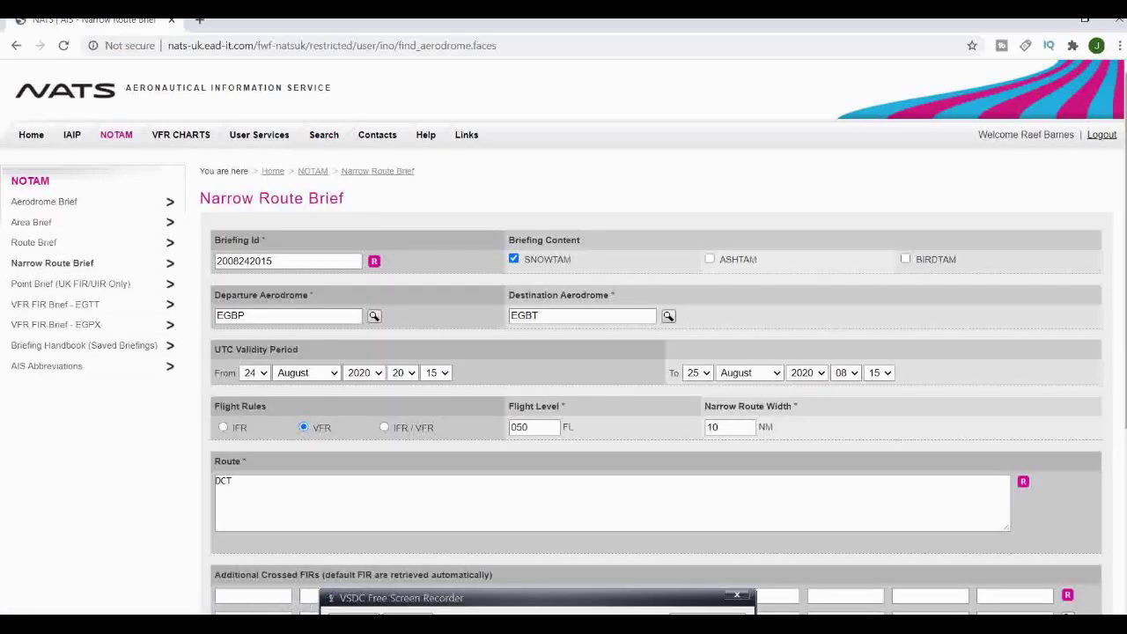
Step: Look up the aerodrome GLOUCESTER by name and select EGBJ as the third alternate aerodrome
{"action": "scroll", "coordinate": [564, 335], "scroll_direction": "down", "scroll_amount": 3}
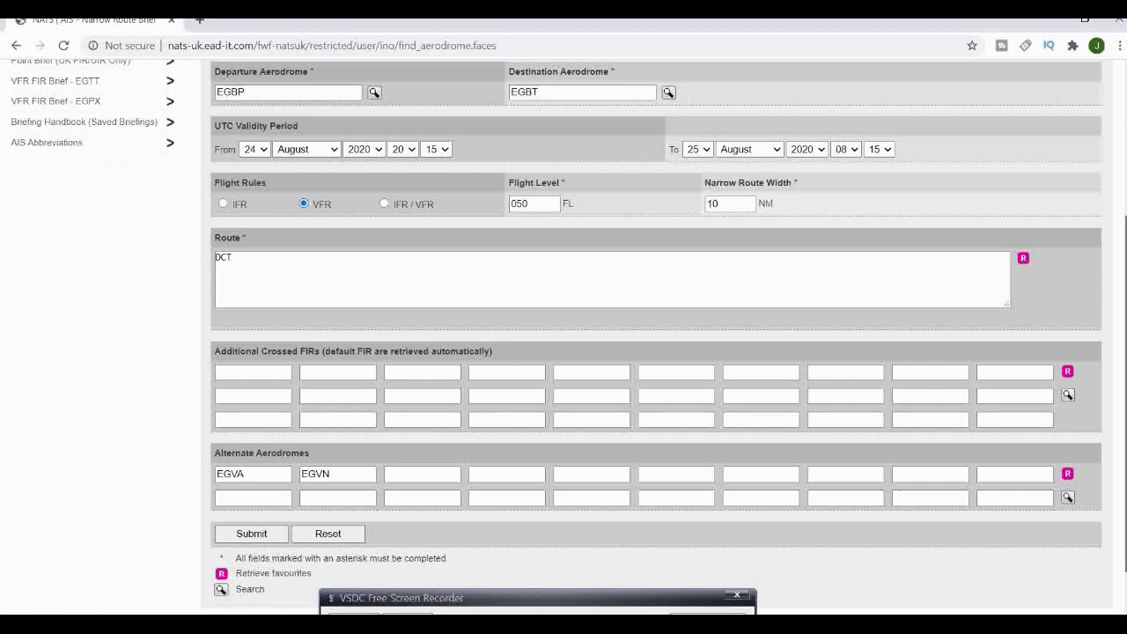
{"action": "scroll", "coordinate": [435, 420], "scroll_direction": "down", "scroll_amount": 1}
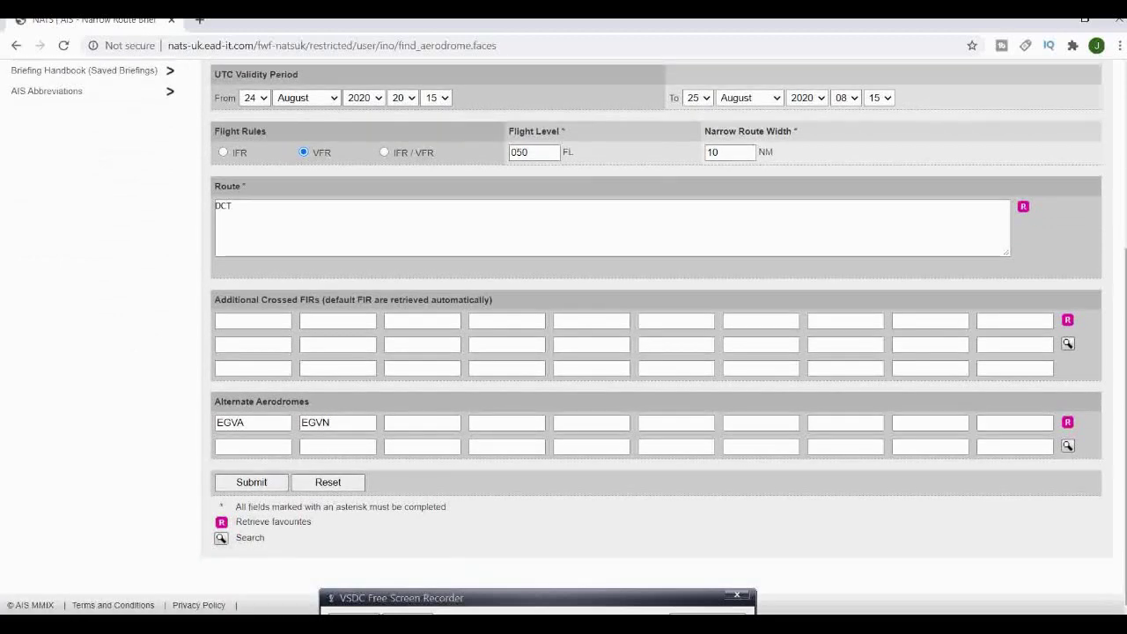
{"action": "left_click", "coordinate": [434, 423]}
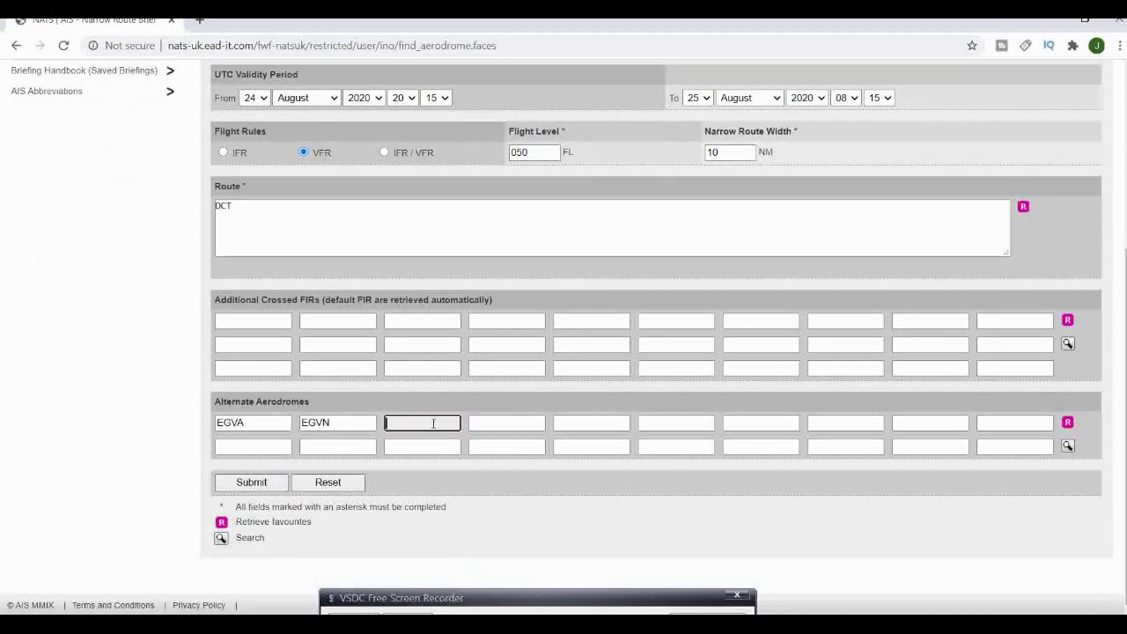
{"action": "left_click", "coordinate": [1068, 448]}
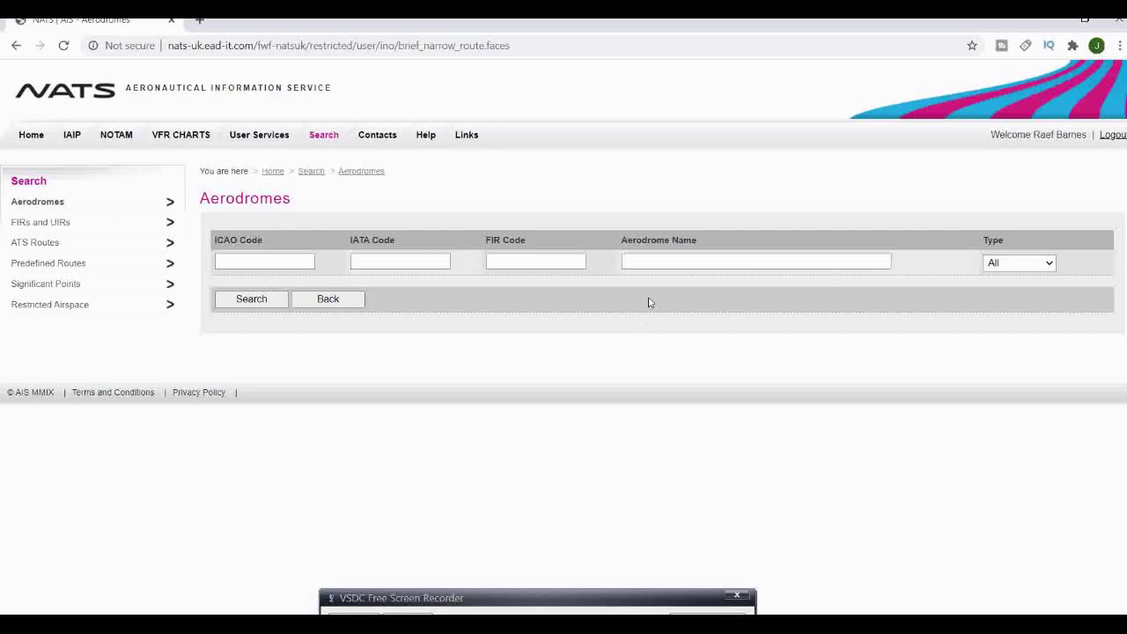
{"action": "left_click", "coordinate": [650, 262]}
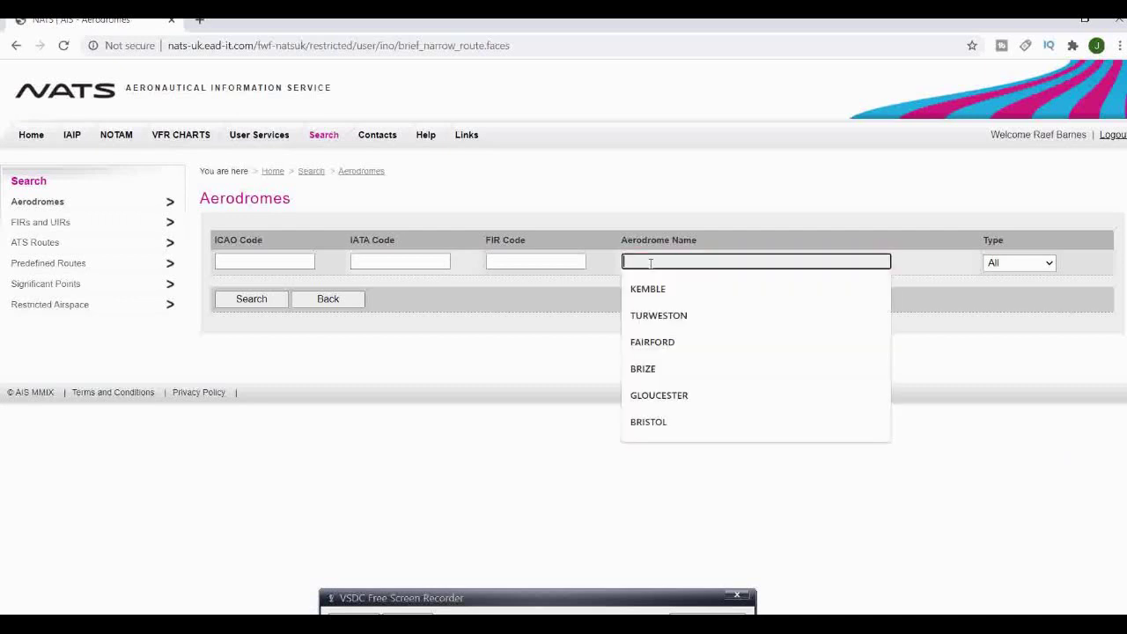
{"action": "type", "text": "g"}
{"action": "left_click", "coordinate": [656, 291]}
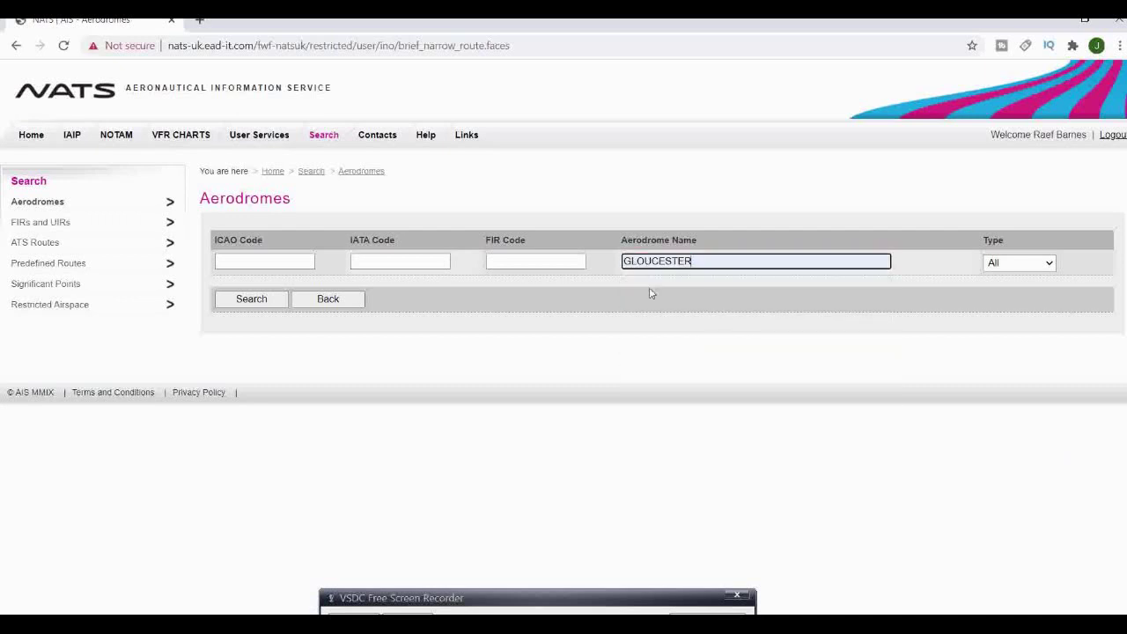
{"action": "left_click", "coordinate": [255, 300]}
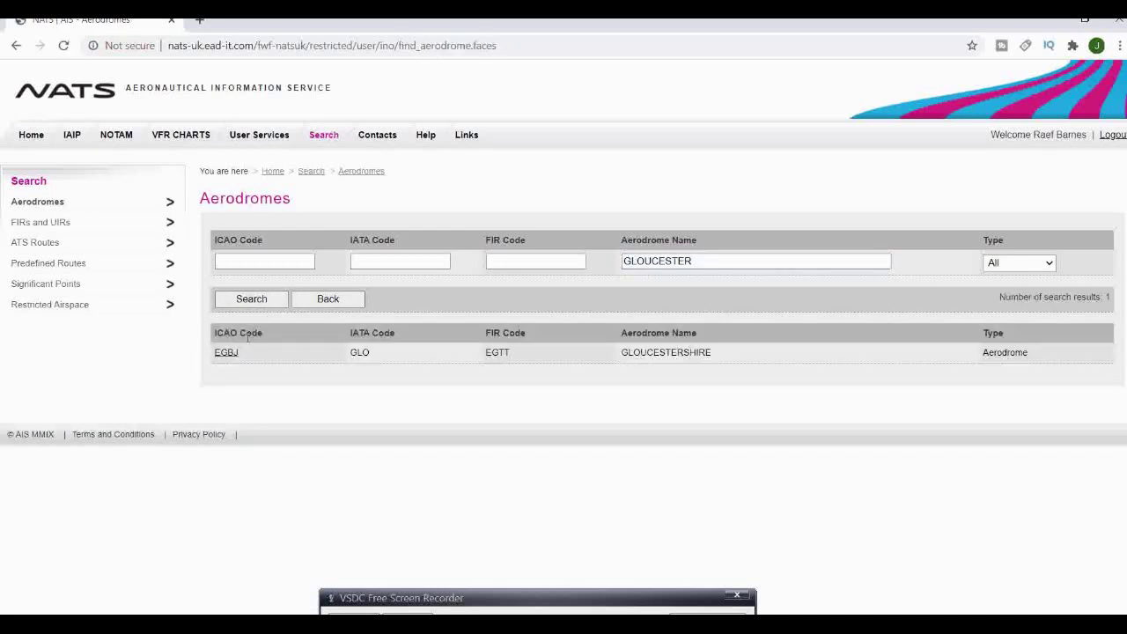
{"action": "left_click", "coordinate": [228, 353]}
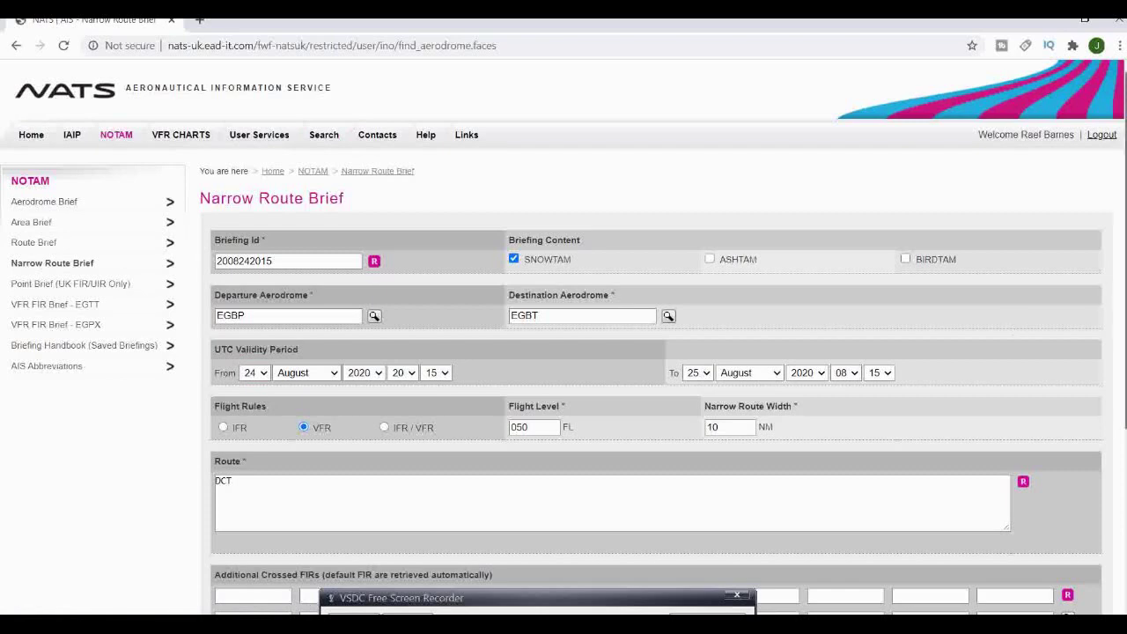
Step: Check the alternate aerodrome entries and submit the narrow route brief to generate the bulletin
{"action": "scroll", "coordinate": [1124, 291], "scroll_direction": "down", "scroll_amount": 1}
{"action": "scroll", "coordinate": [1124, 291], "scroll_direction": "down", "scroll_amount": 2}
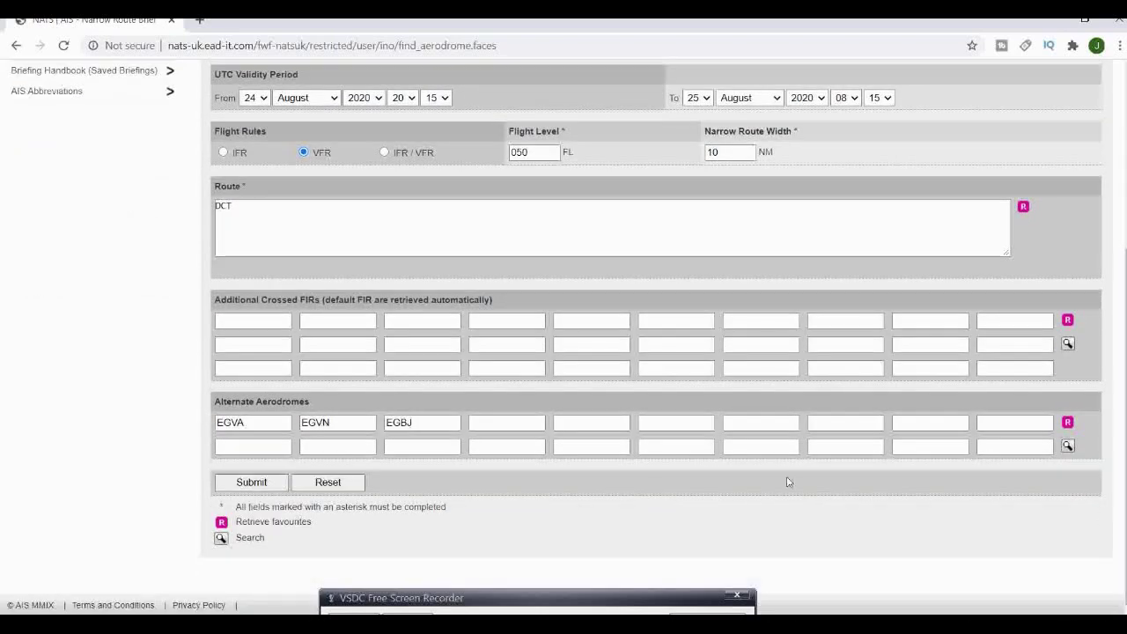
{"action": "left_click_drag", "start_coordinate": [423, 423], "coordinate": [385, 424]}
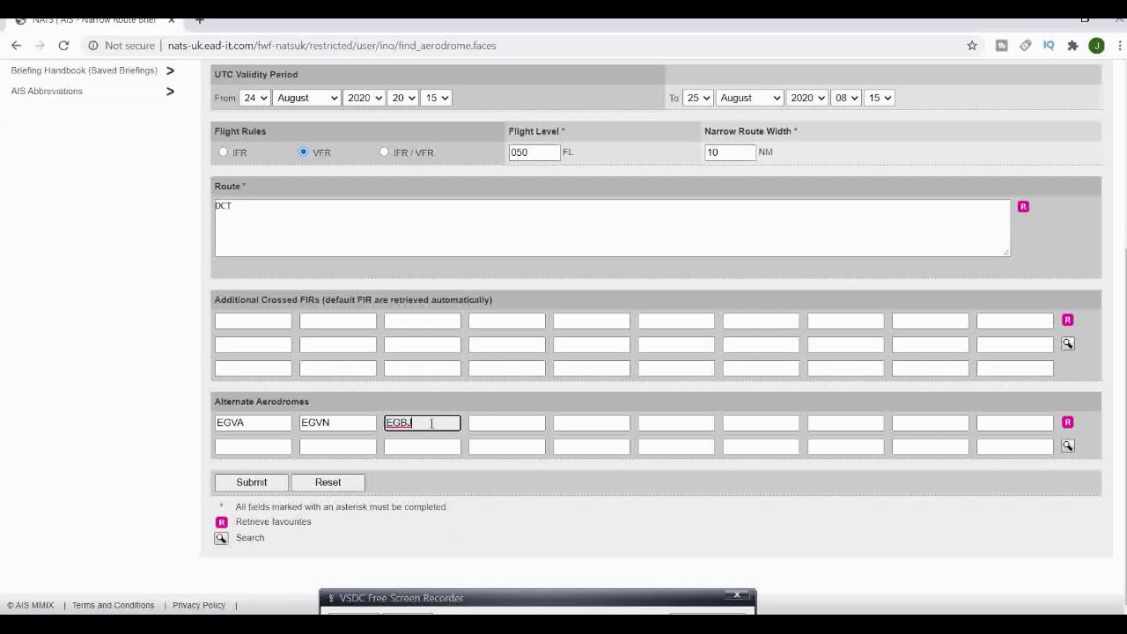
{"action": "left_click", "coordinate": [273, 485]}
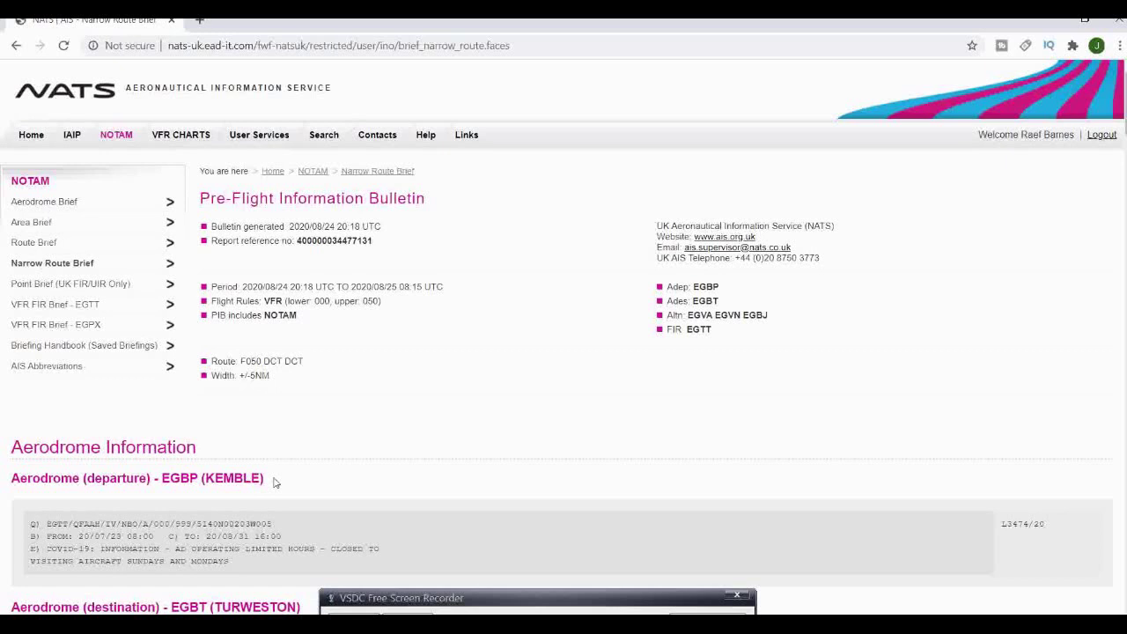
Step: Review the Pre-Flight Information Bulletin heading and report reference, and read the NOTAM for departure aerodrome EGBP (Kemble)
{"action": "left_click_drag", "start_coordinate": [425, 202], "coordinate": [202, 204]}
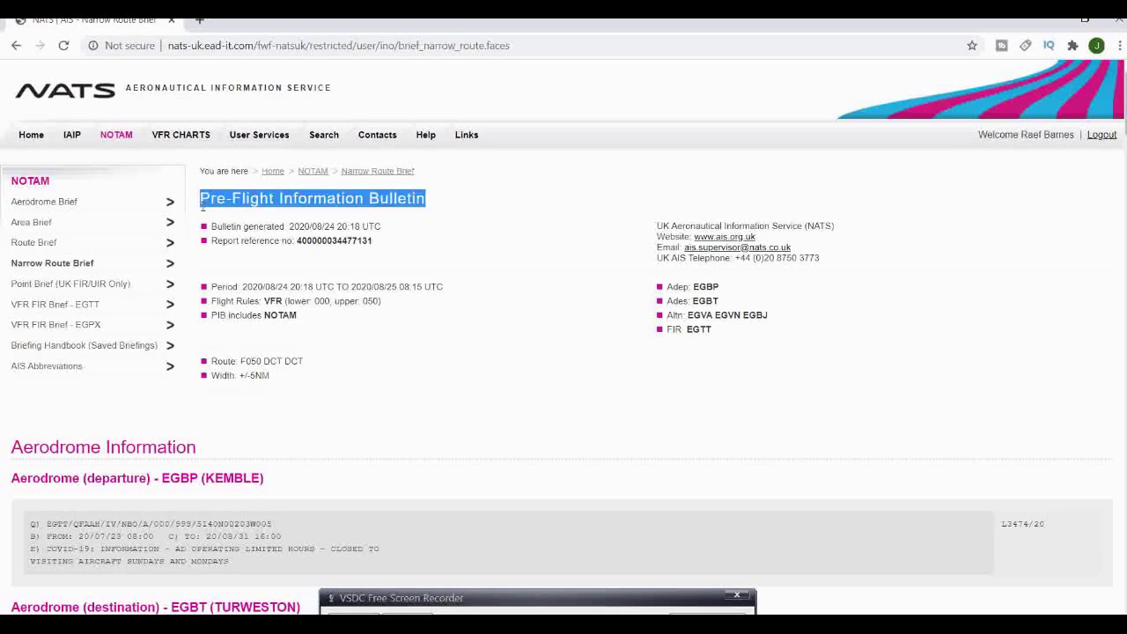
{"action": "left_click", "coordinate": [404, 235]}
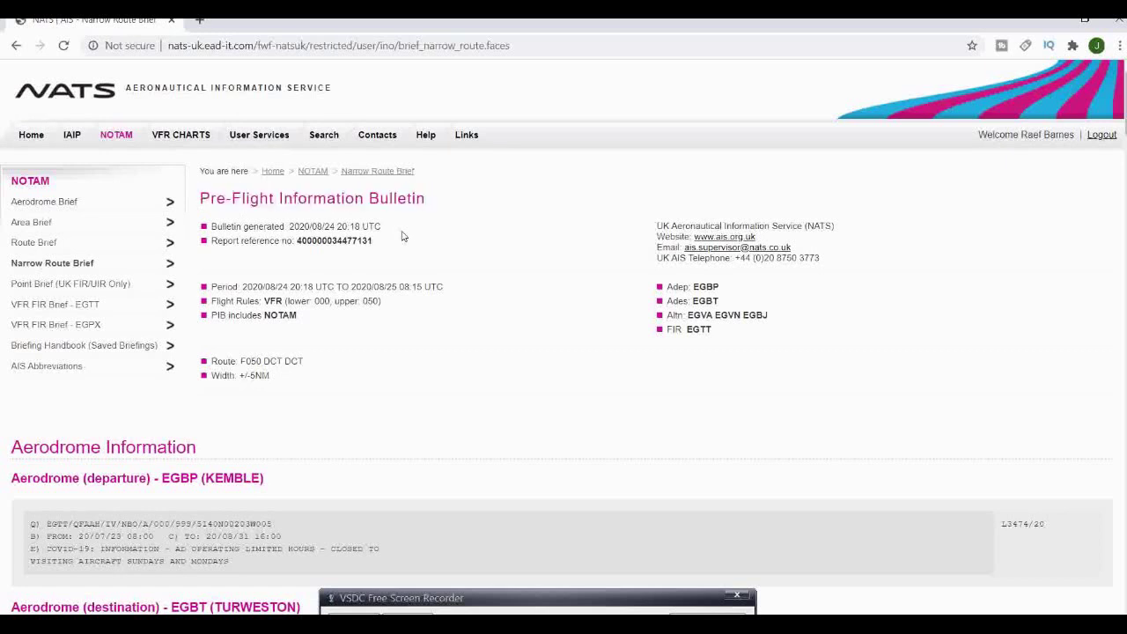
{"action": "left_click_drag", "start_coordinate": [378, 244], "coordinate": [293, 241]}
{"action": "left_click", "coordinate": [408, 241]}
{"action": "left_click_drag", "start_coordinate": [269, 483], "coordinate": [157, 480]}
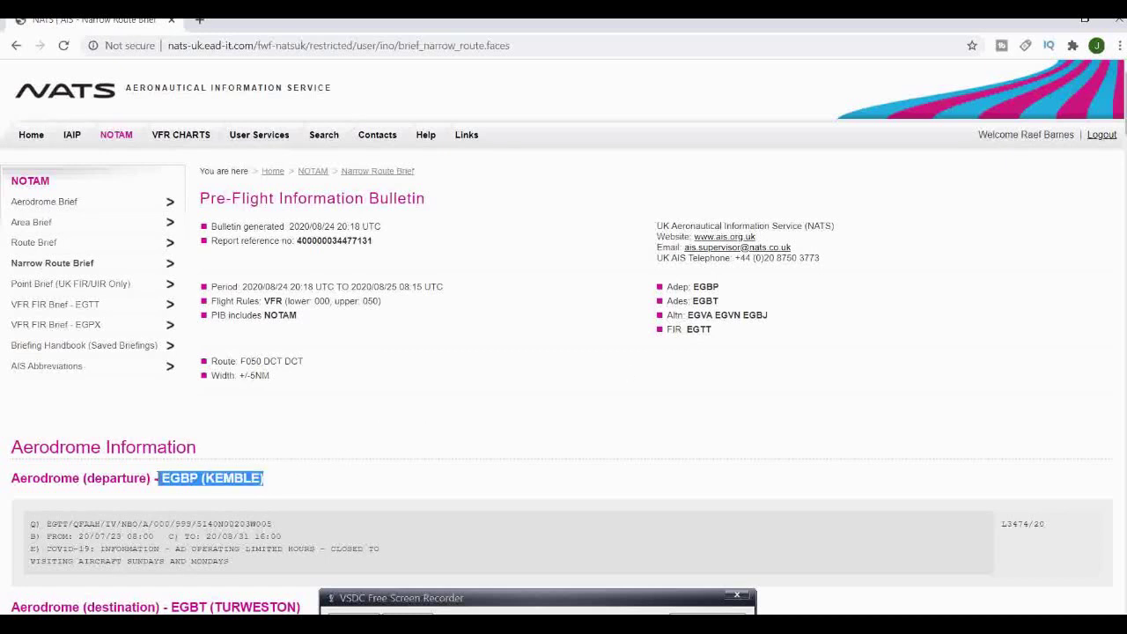
{"action": "left_click", "coordinate": [302, 476]}
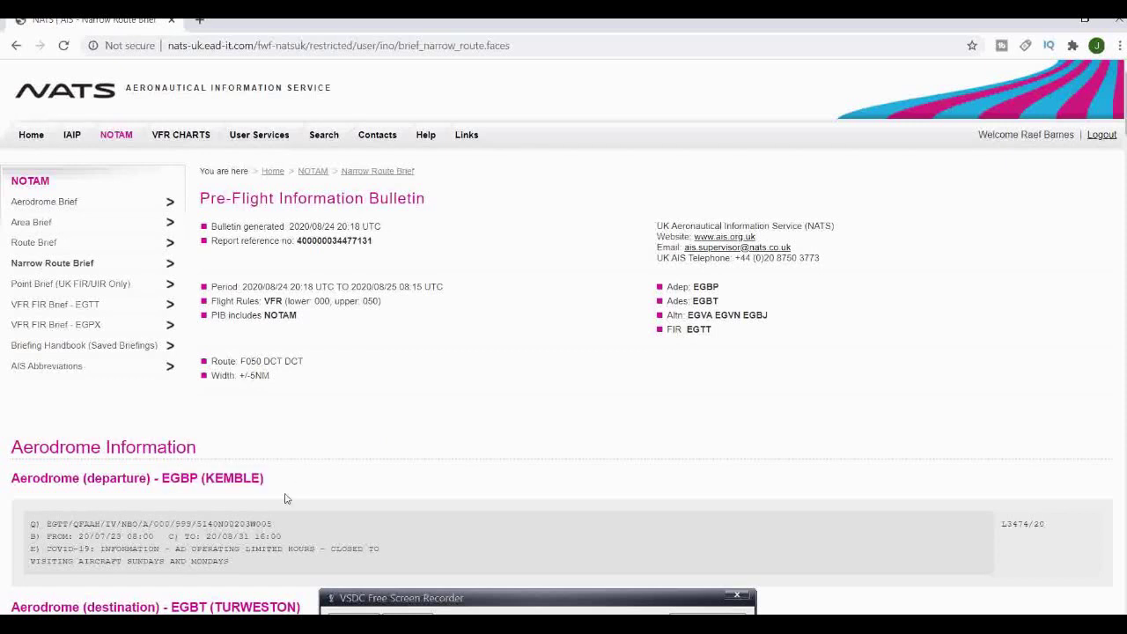
{"action": "left_click_drag", "start_coordinate": [33, 525], "coordinate": [270, 569]}
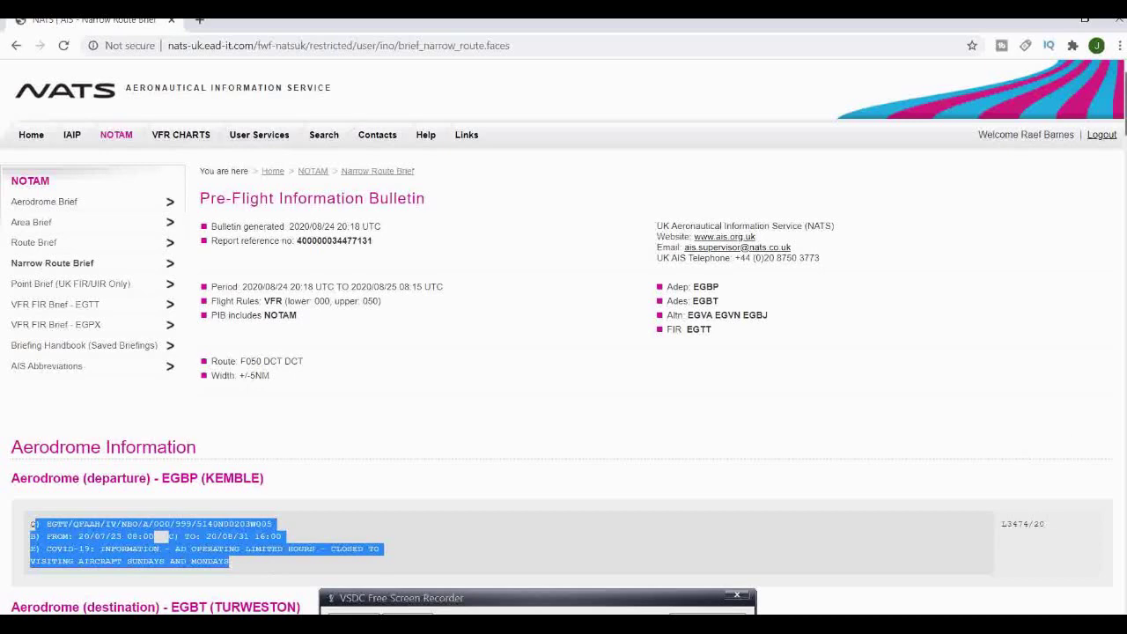
Step: Review the NOTAMs for destination EGBT (Turweston) and the alternates EGVA (Fairford), EGVN (Brize Norton) and EGBJ (Gloucestershire)
{"action": "scroll", "coordinate": [563, 336], "scroll_direction": "down", "scroll_amount": 3}
{"action": "scroll", "coordinate": [564, 336], "scroll_direction": "down", "scroll_amount": 1}
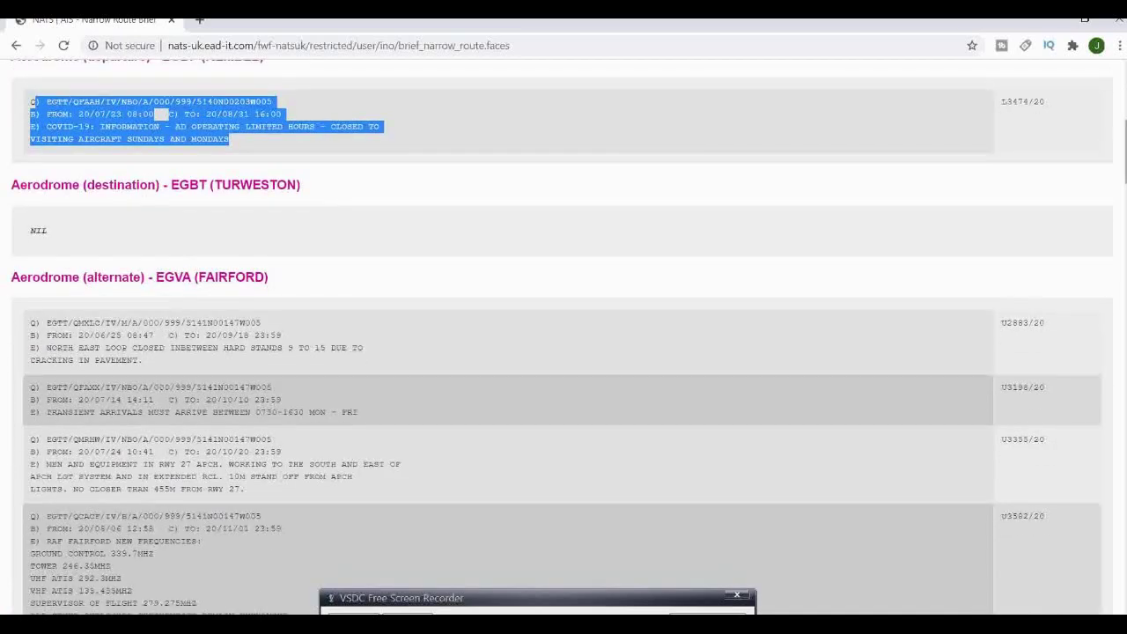
{"action": "left_click_drag", "start_coordinate": [300, 185], "coordinate": [171, 185]}
{"action": "left_click", "coordinate": [182, 229]}
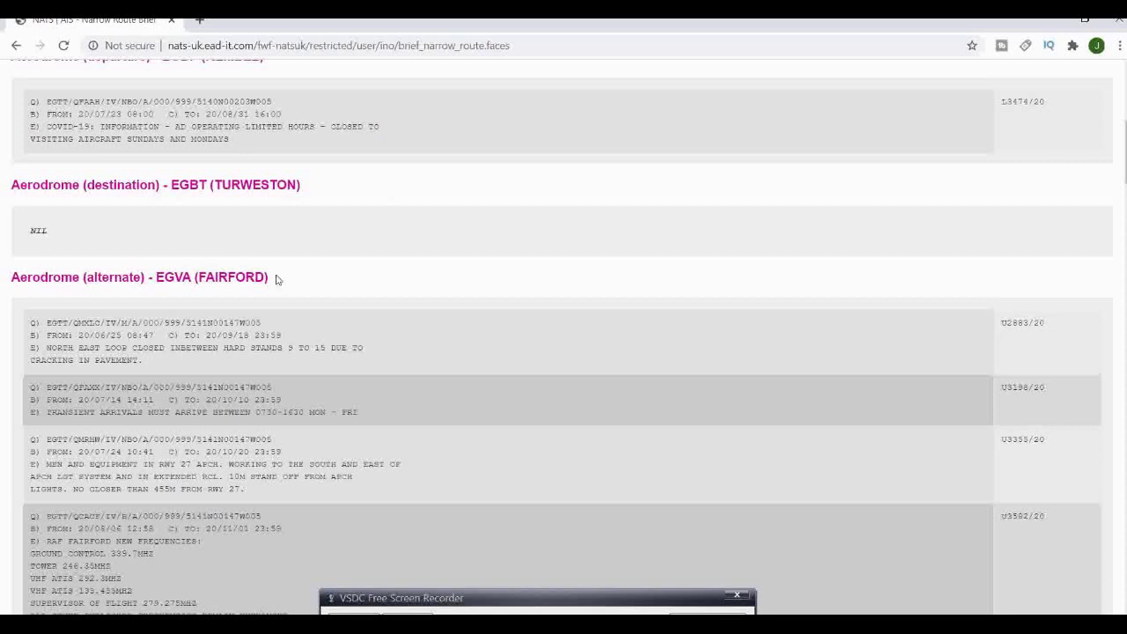
{"action": "left_click_drag", "start_coordinate": [268, 278], "coordinate": [150, 276]}
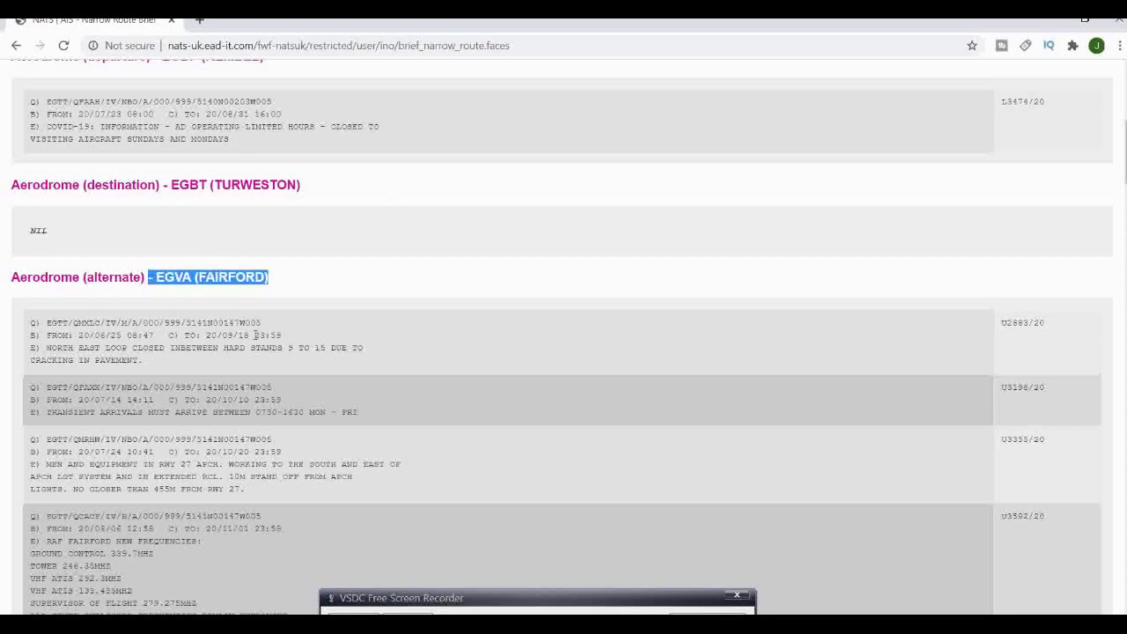
{"action": "left_click", "coordinate": [255, 335]}
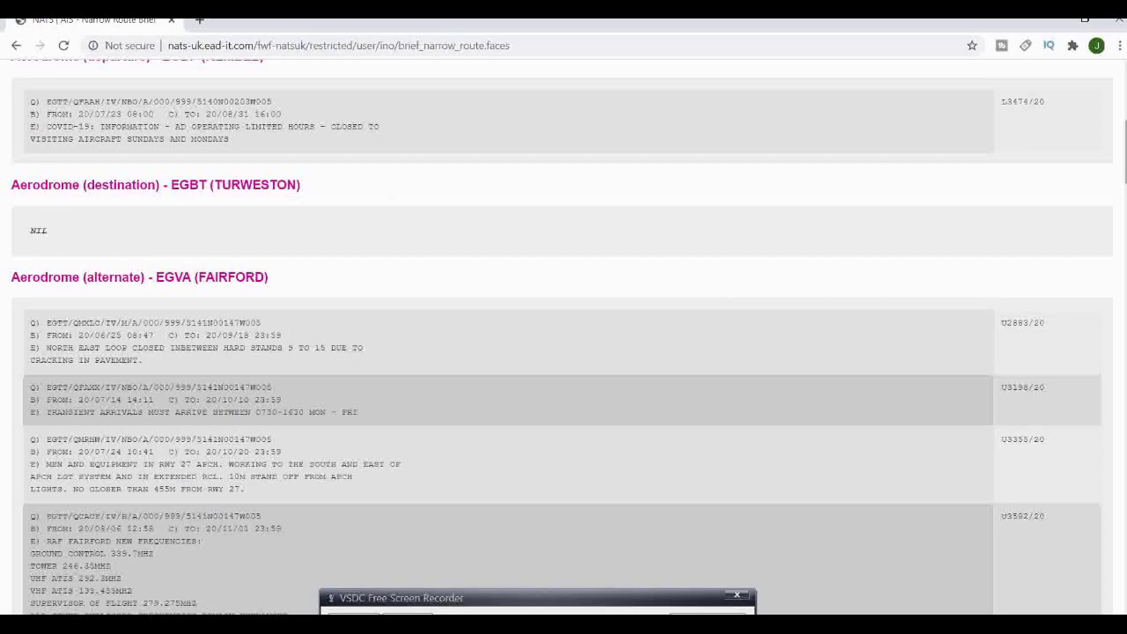
{"action": "scroll", "coordinate": [1125, 150], "scroll_direction": "down", "scroll_amount": 5}
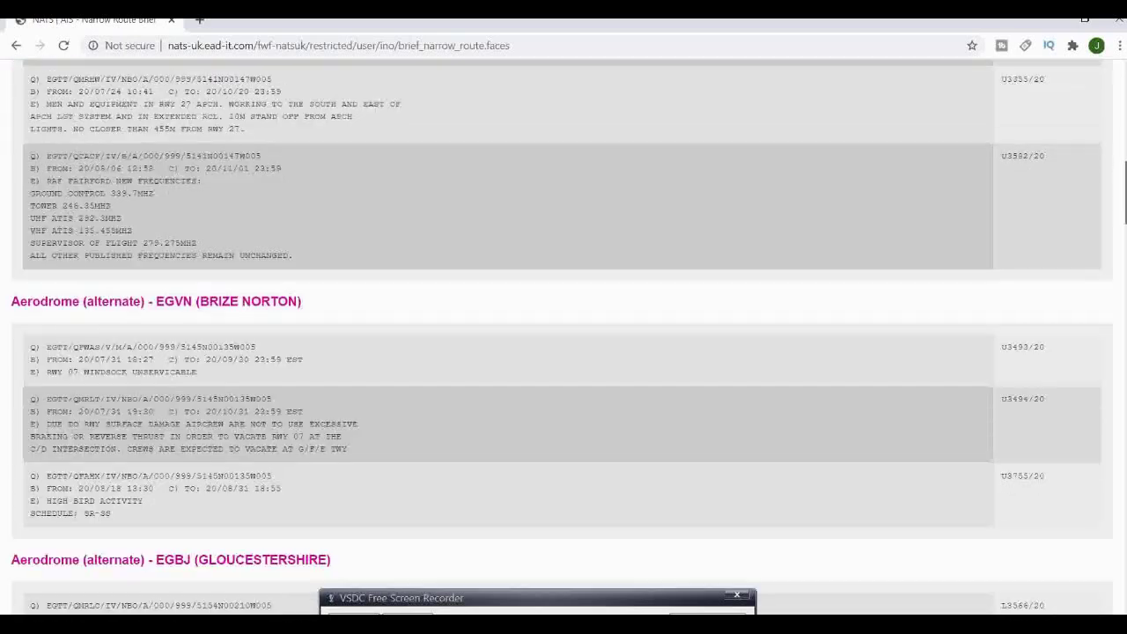
{"action": "scroll", "coordinate": [1126, 150], "scroll_direction": "down", "scroll_amount": 4}
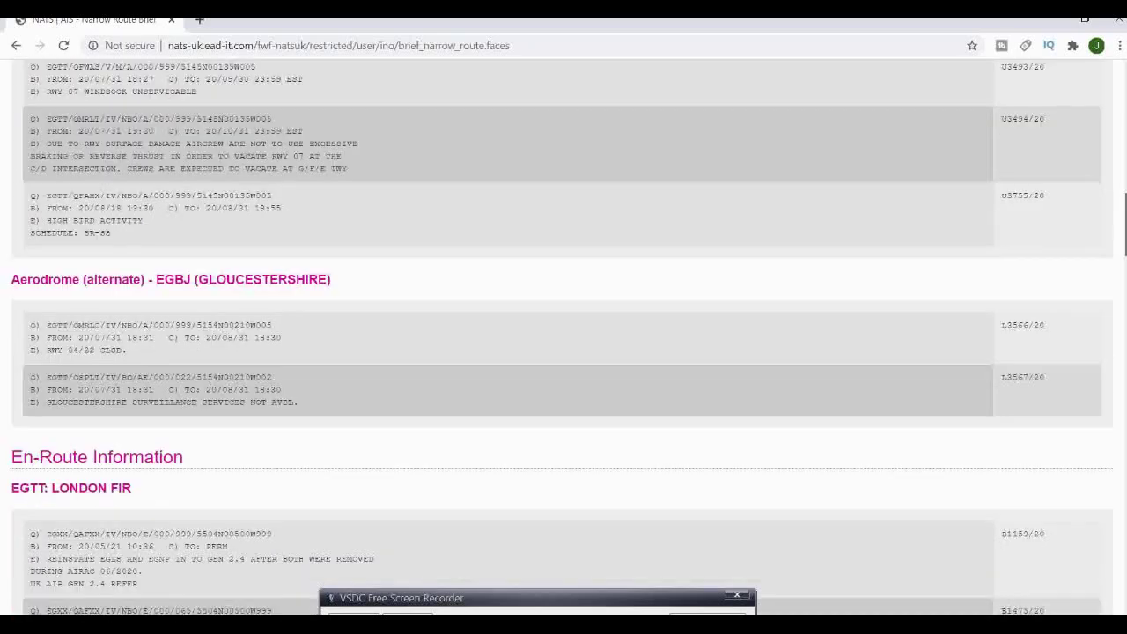
Step: Read through the En-Route Information NOTAMs for the EGTT London FIR
{"action": "scroll", "coordinate": [1125, 150], "scroll_direction": "down", "scroll_amount": 3}
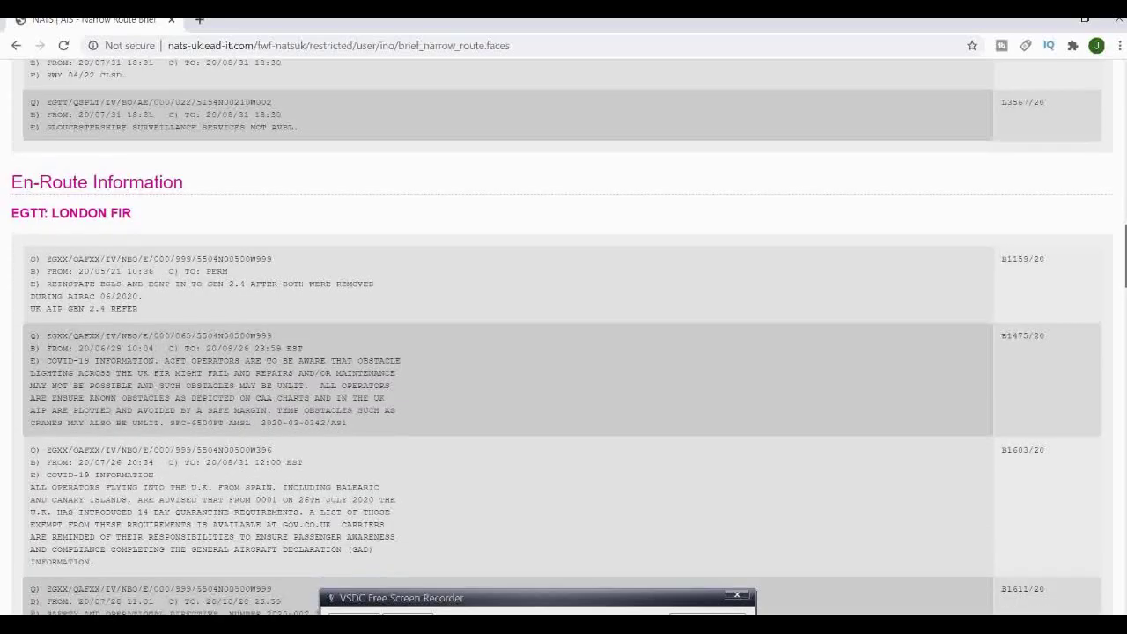
{"action": "scroll", "coordinate": [563, 335], "scroll_direction": "down", "scroll_amount": 1}
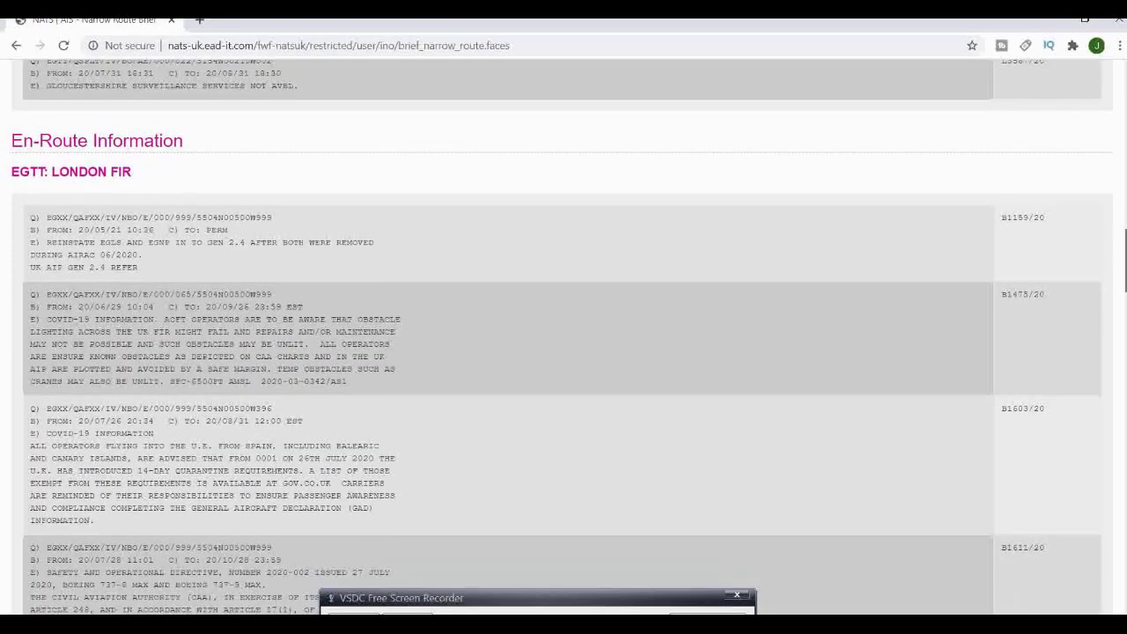
{"action": "scroll", "coordinate": [564, 335], "scroll_direction": "down", "scroll_amount": 3}
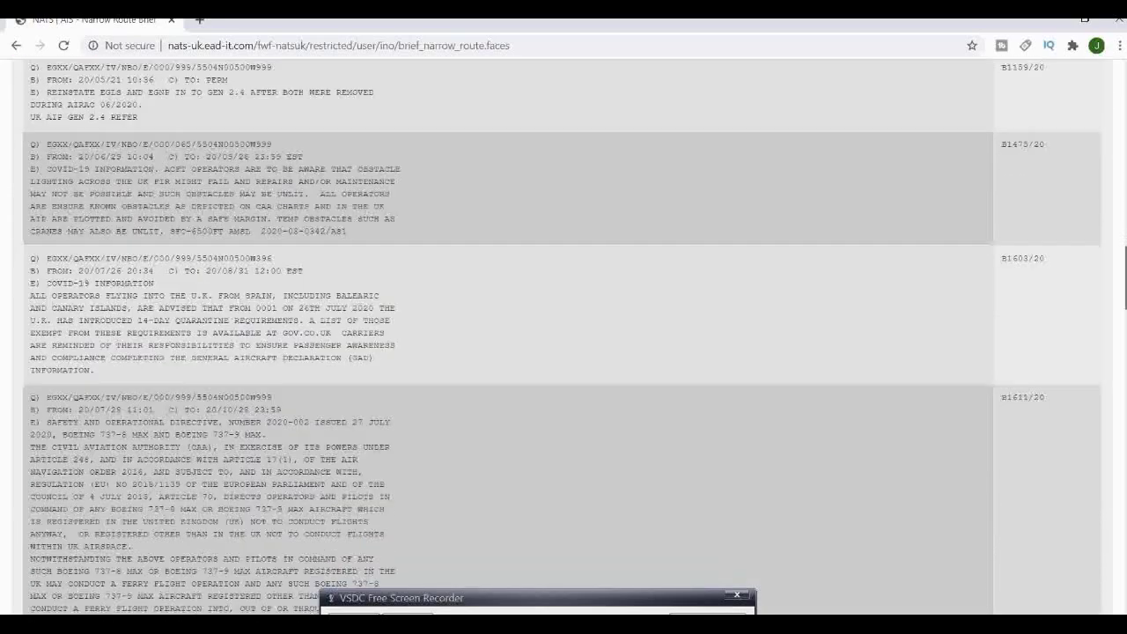
{"action": "scroll", "coordinate": [564, 335], "scroll_direction": "down", "scroll_amount": 7}
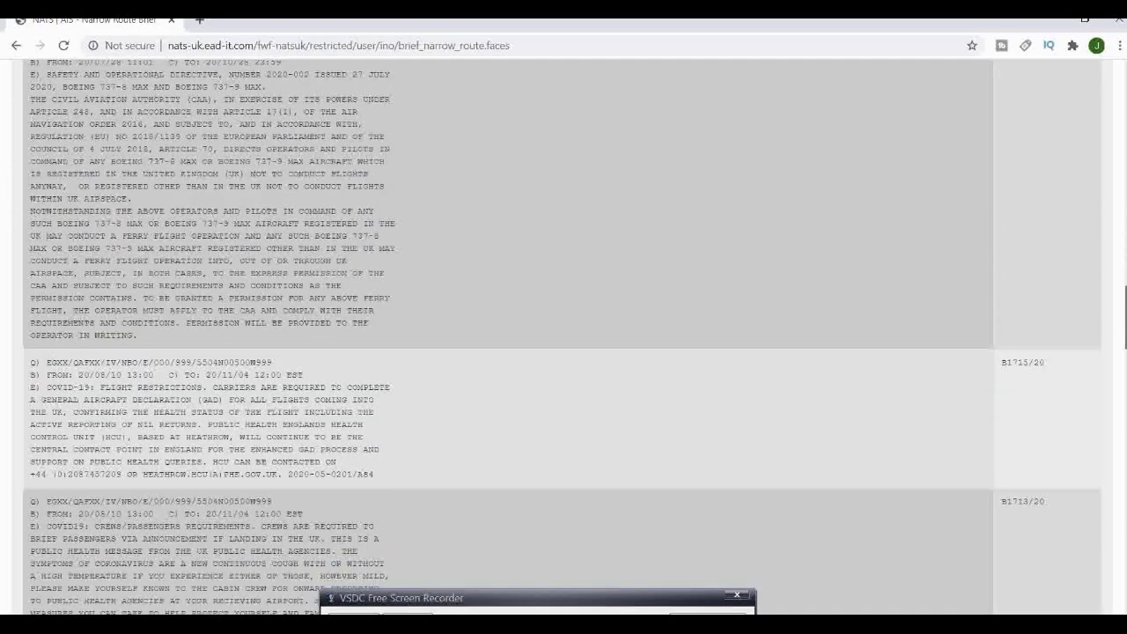
{"action": "scroll", "coordinate": [564, 335], "scroll_direction": "down", "scroll_amount": 8}
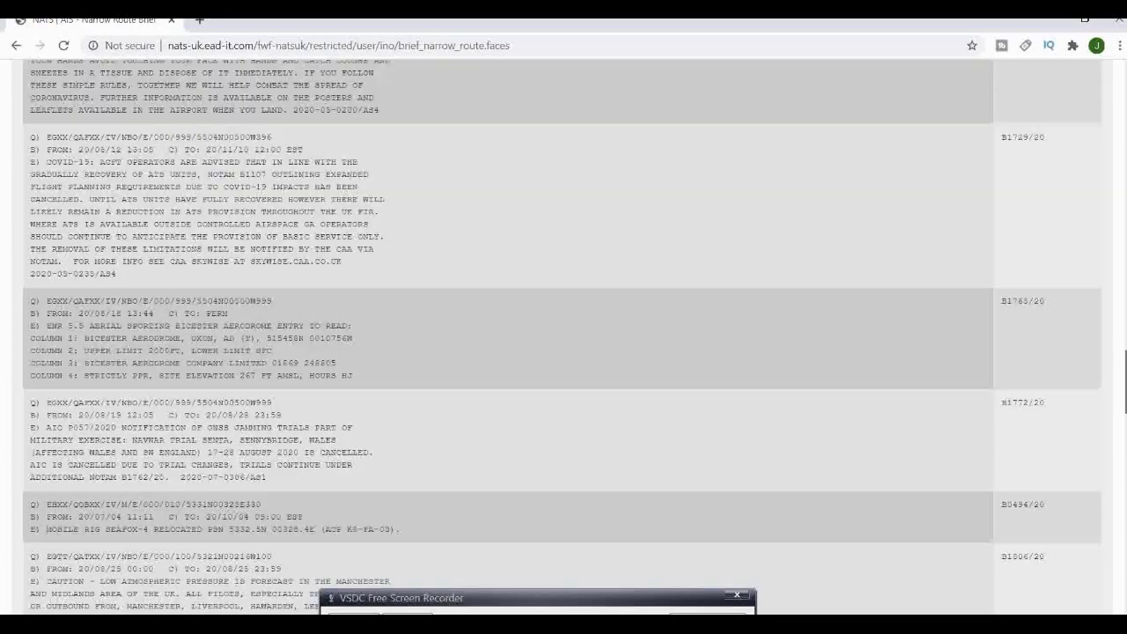
{"action": "scroll", "coordinate": [563, 334], "scroll_direction": "down", "scroll_amount": 18}
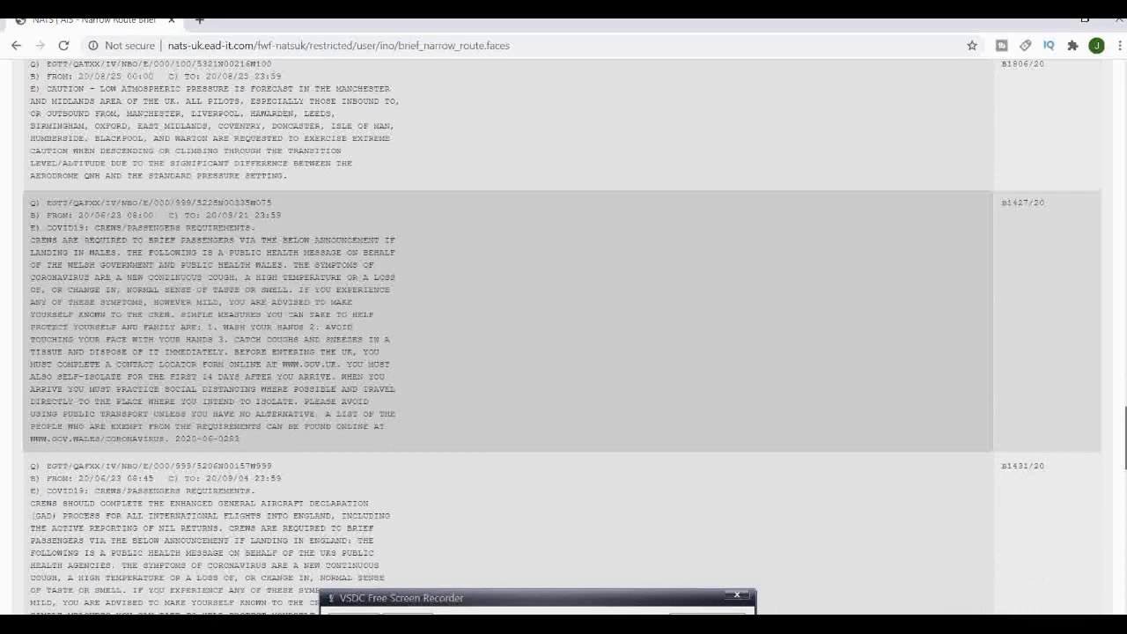
{"action": "scroll", "coordinate": [564, 335], "scroll_direction": "down", "scroll_amount": 8}
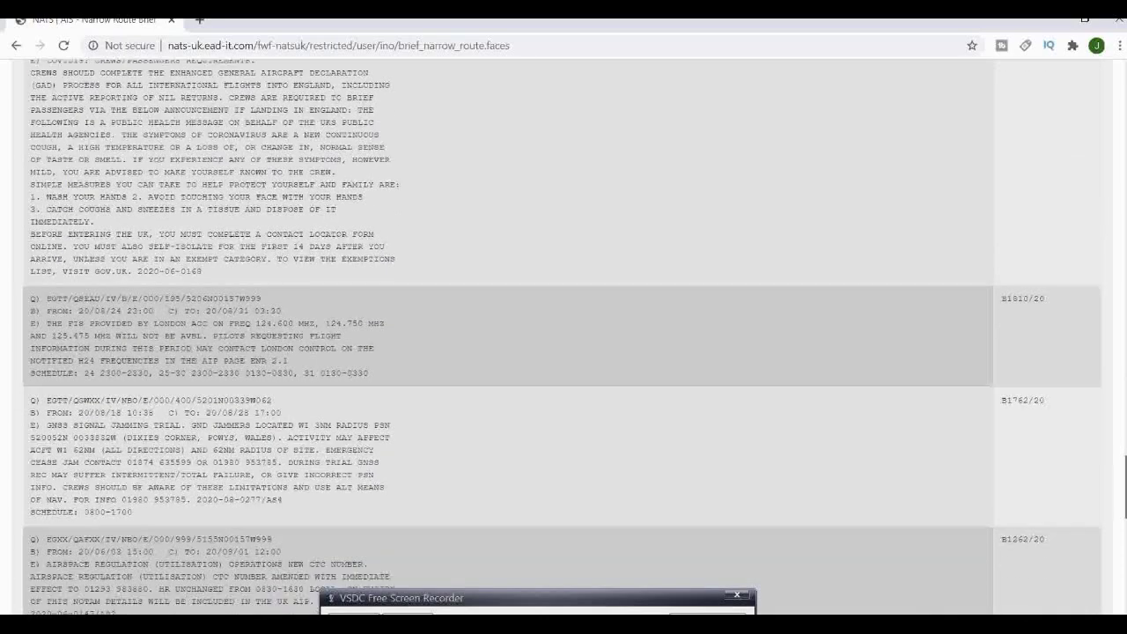
{"action": "scroll", "coordinate": [564, 335], "scroll_direction": "down", "scroll_amount": 5}
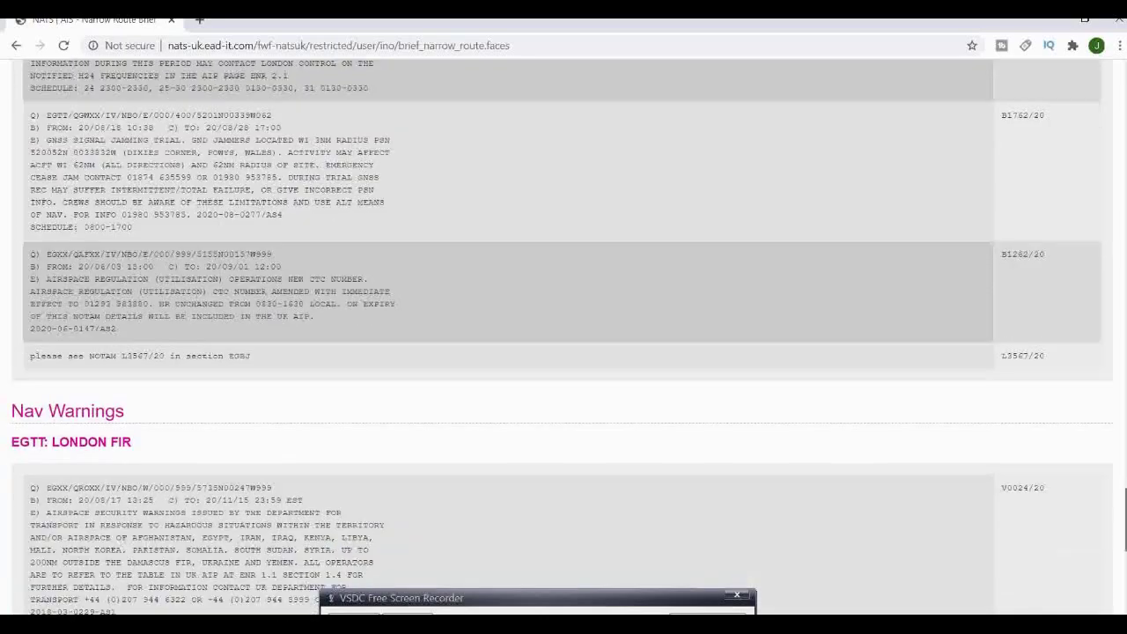
Step: Examine the Nav Warnings for the EGTT London FIR, starting with the airspace security warning about hazardous situations abroad
{"action": "scroll", "coordinate": [453, 320], "scroll_direction": "down", "scroll_amount": 2}
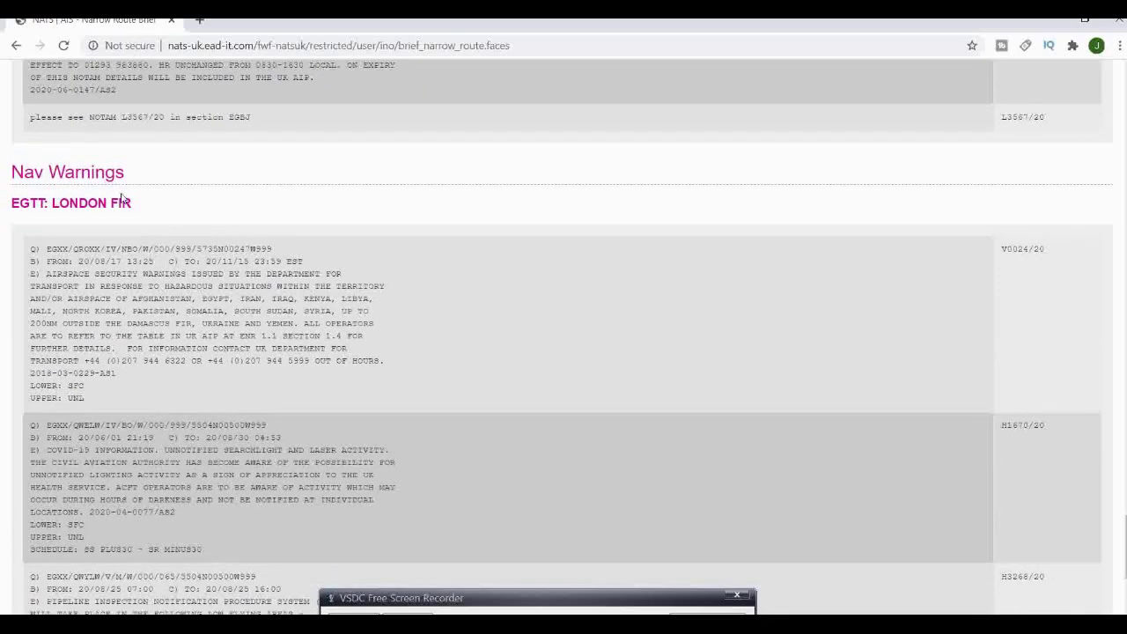
{"action": "left_click_drag", "start_coordinate": [128, 178], "coordinate": [12, 174]}
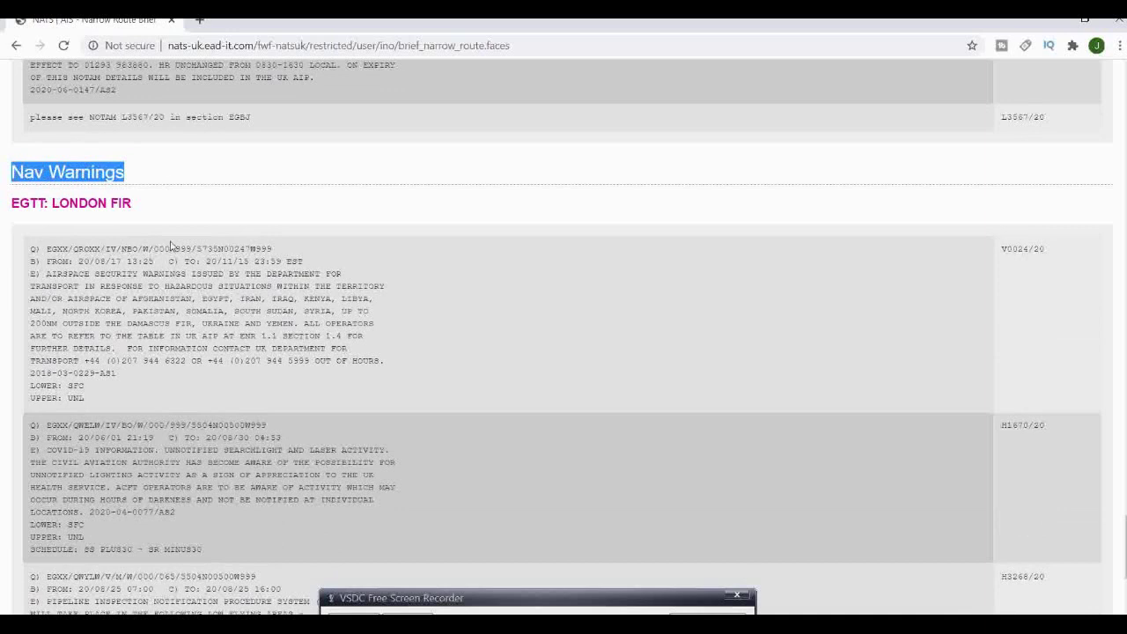
{"action": "left_click", "coordinate": [144, 286]}
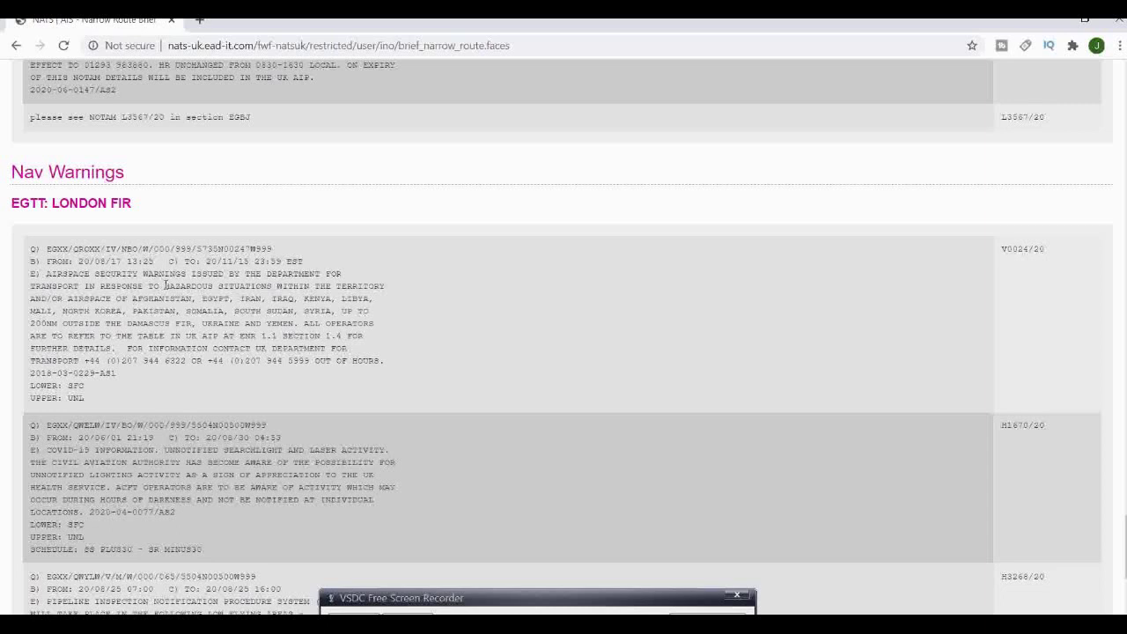
{"action": "left_click_drag", "start_coordinate": [165, 285], "coordinate": [370, 299]}
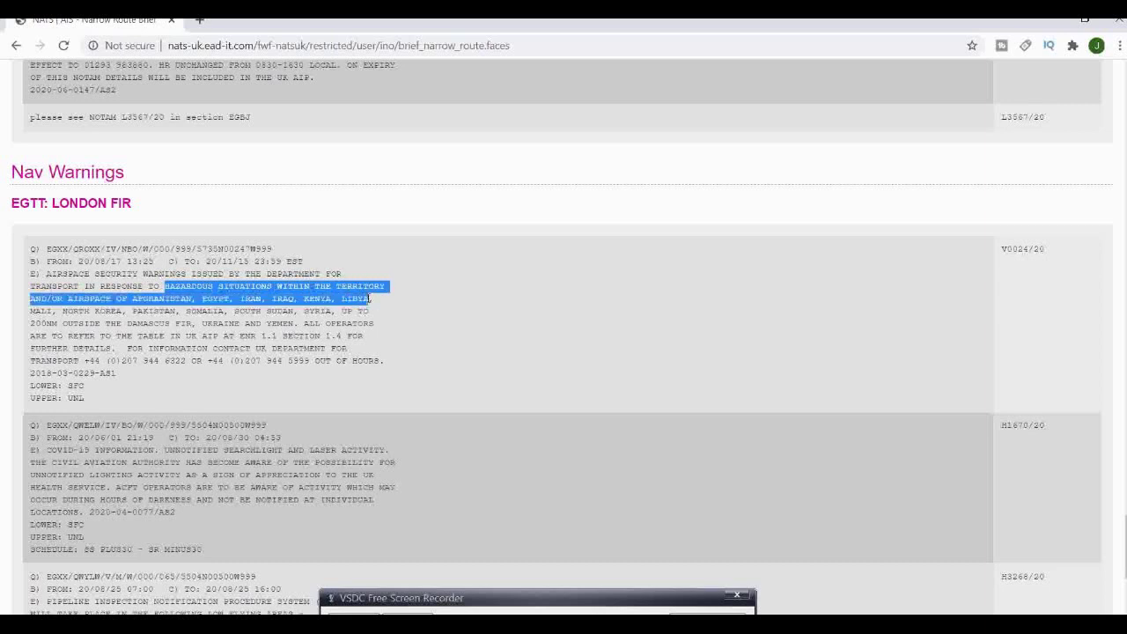
{"action": "left_click", "coordinate": [417, 311]}
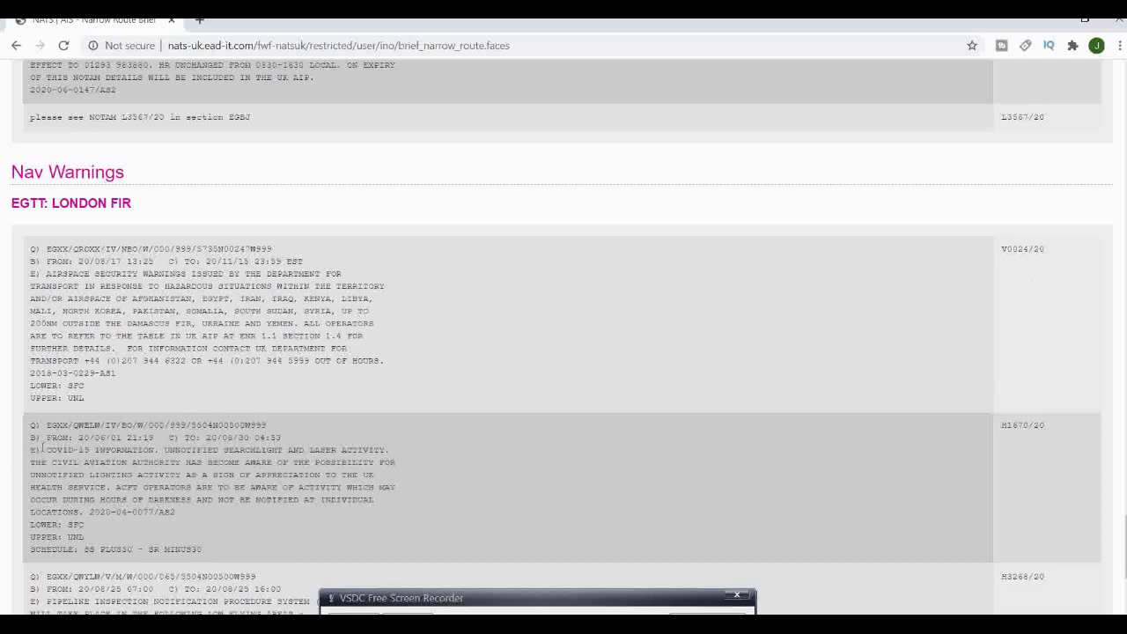
Step: Examine the COVID-19 searchlight and pipeline inspection nav warnings through to the end of the bulletin
{"action": "left_click_drag", "start_coordinate": [49, 450], "coordinate": [157, 450]}
{"action": "left_click", "coordinate": [182, 489]}
{"action": "scroll", "coordinate": [561, 337], "scroll_direction": "down", "scroll_amount": 3}
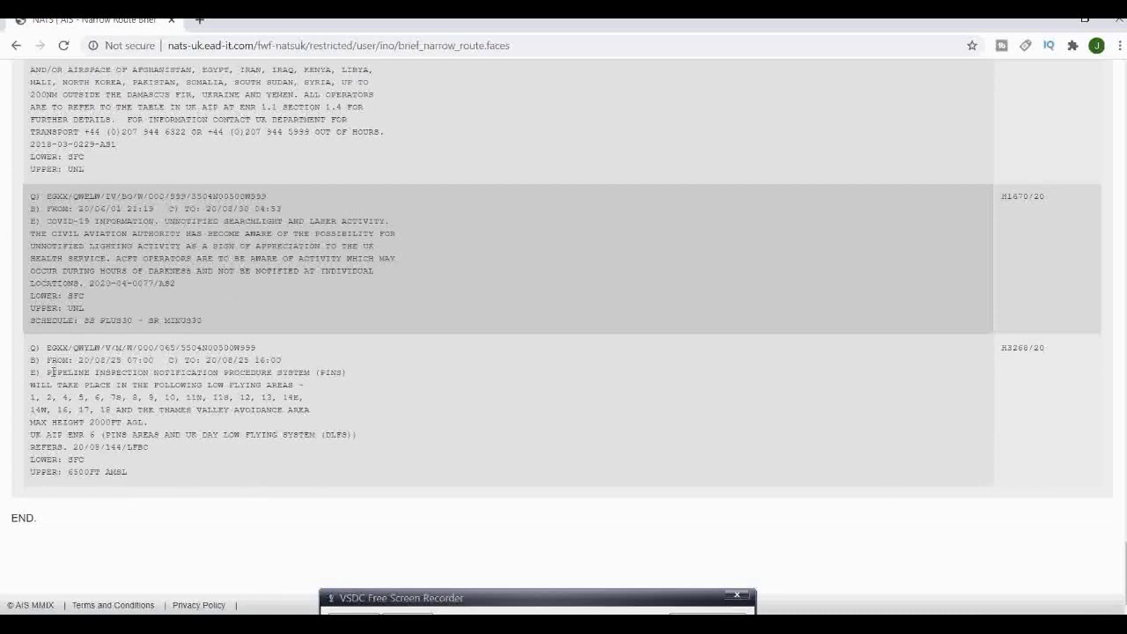
{"action": "left_click_drag", "start_coordinate": [48, 372], "coordinate": [306, 421]}
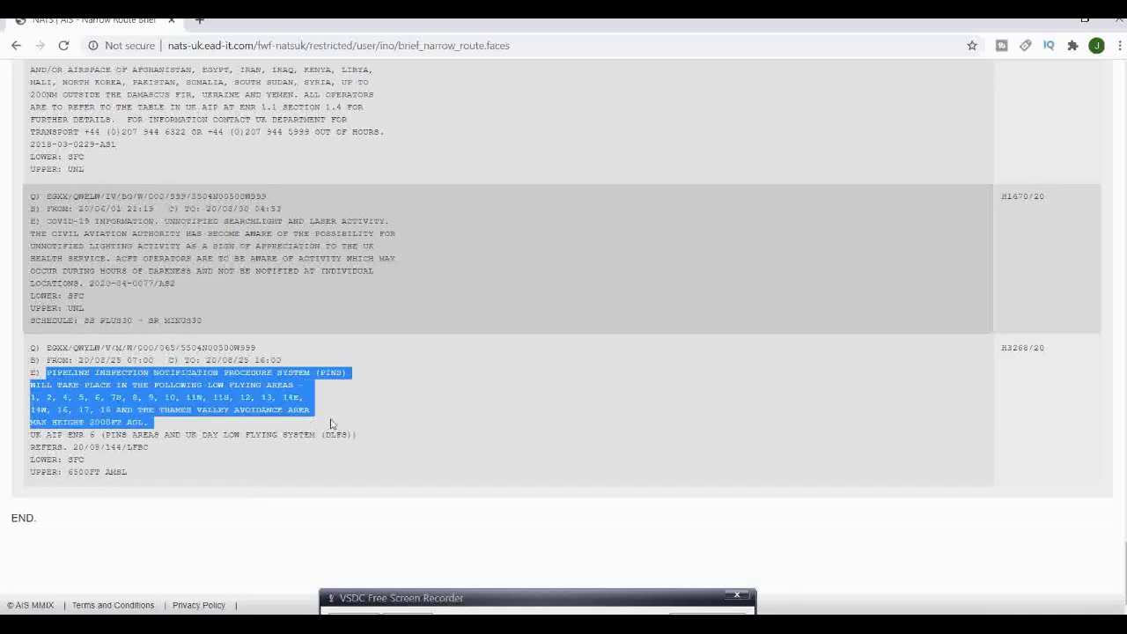
{"action": "left_click", "coordinate": [336, 424]}
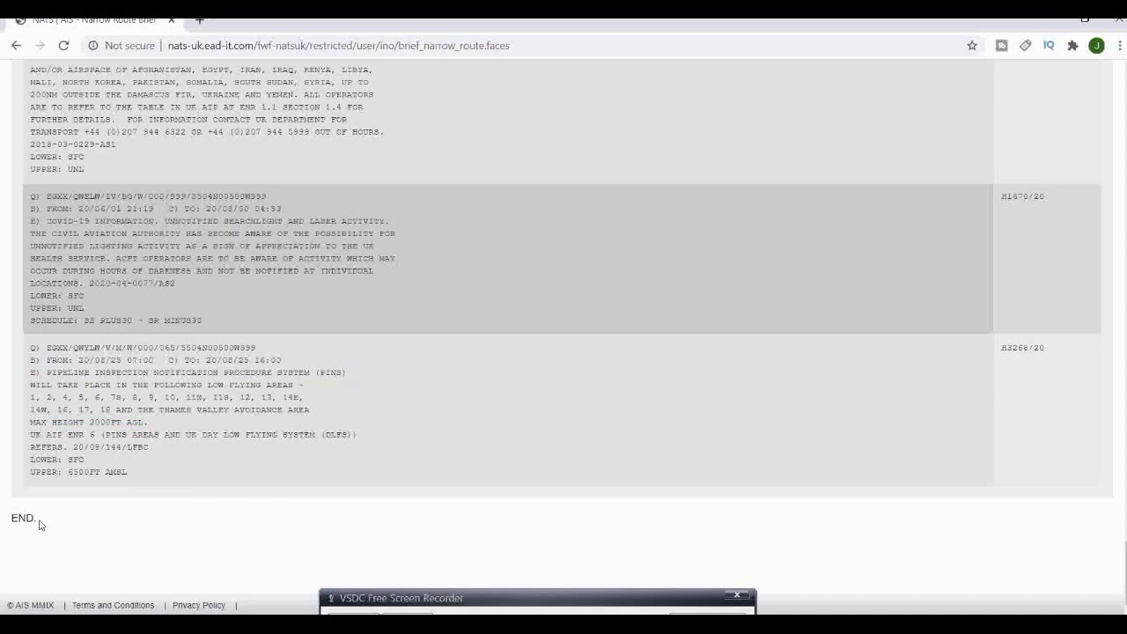
{"action": "left_click_drag", "start_coordinate": [38, 523], "coordinate": [10, 519]}
{"action": "left_click", "coordinate": [66, 523]}
{"action": "scroll", "coordinate": [1122, 573], "scroll_direction": "up", "scroll_amount": 20}
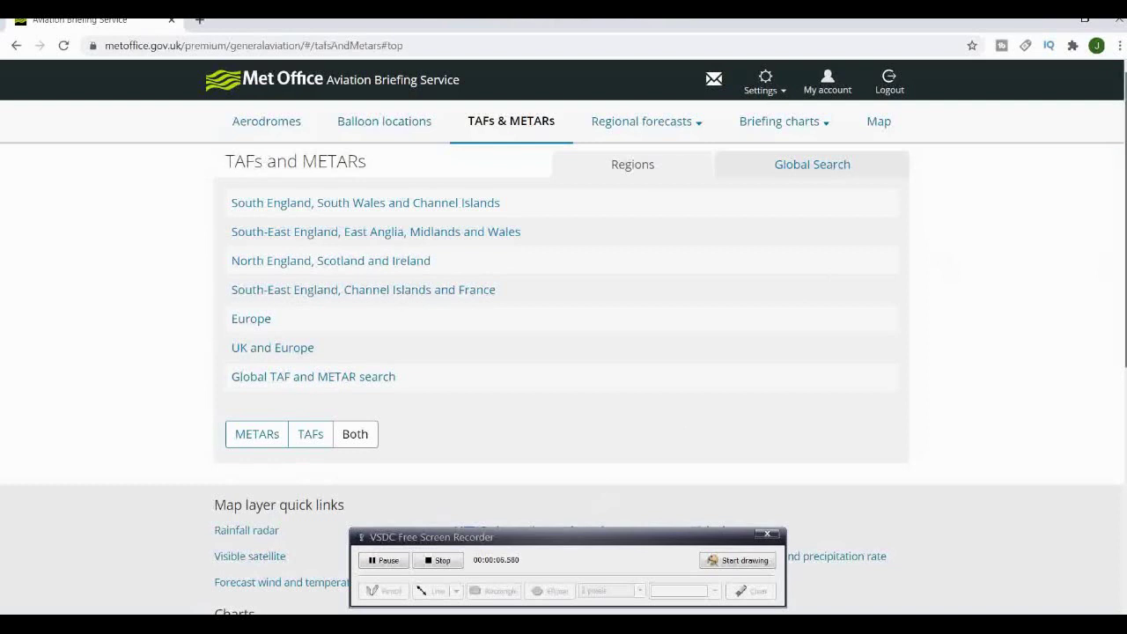
Step: In the Met Office Aviation Briefing Service, review the TAFs and METARs for South England, South Wales and Channel Islands
{"action": "left_click", "coordinate": [830, 124]}
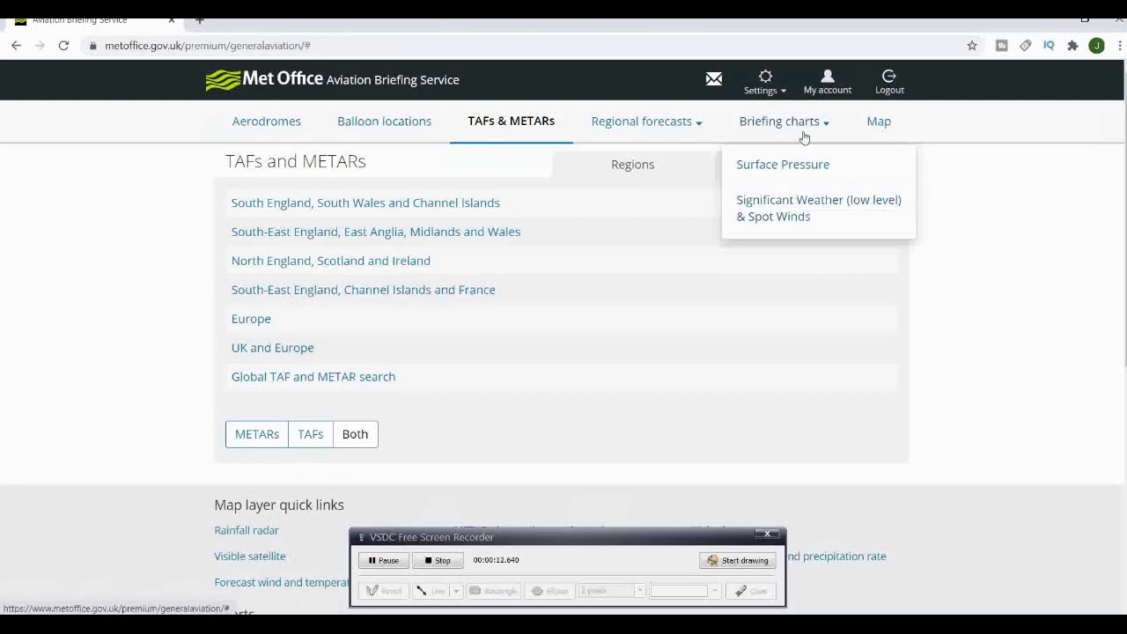
{"action": "left_click", "coordinate": [531, 125]}
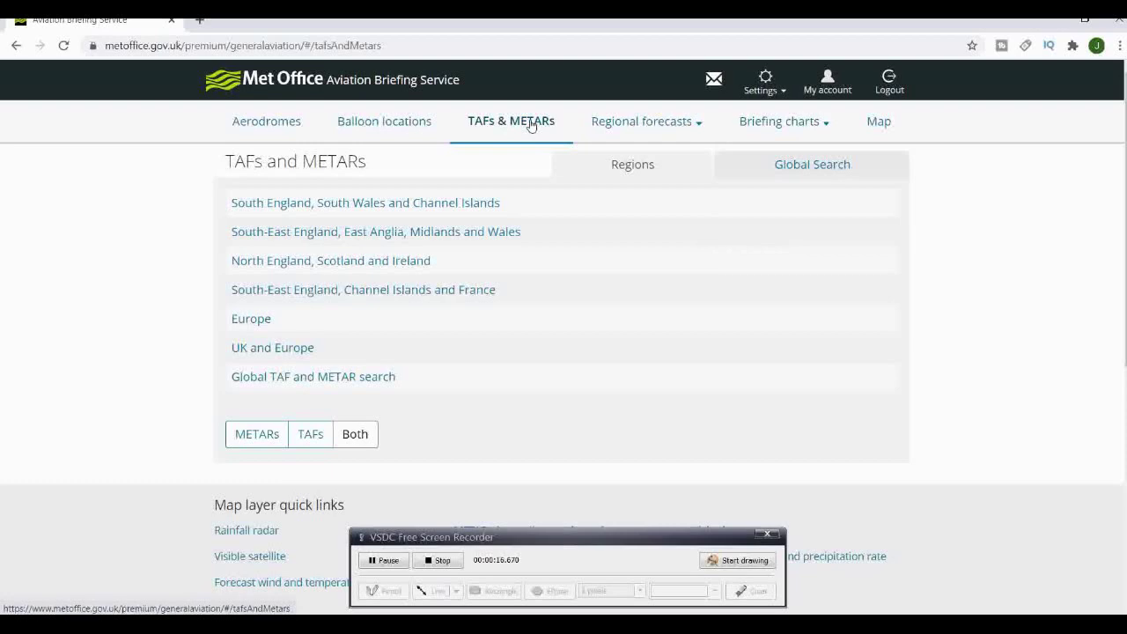
{"action": "left_click", "coordinate": [403, 203]}
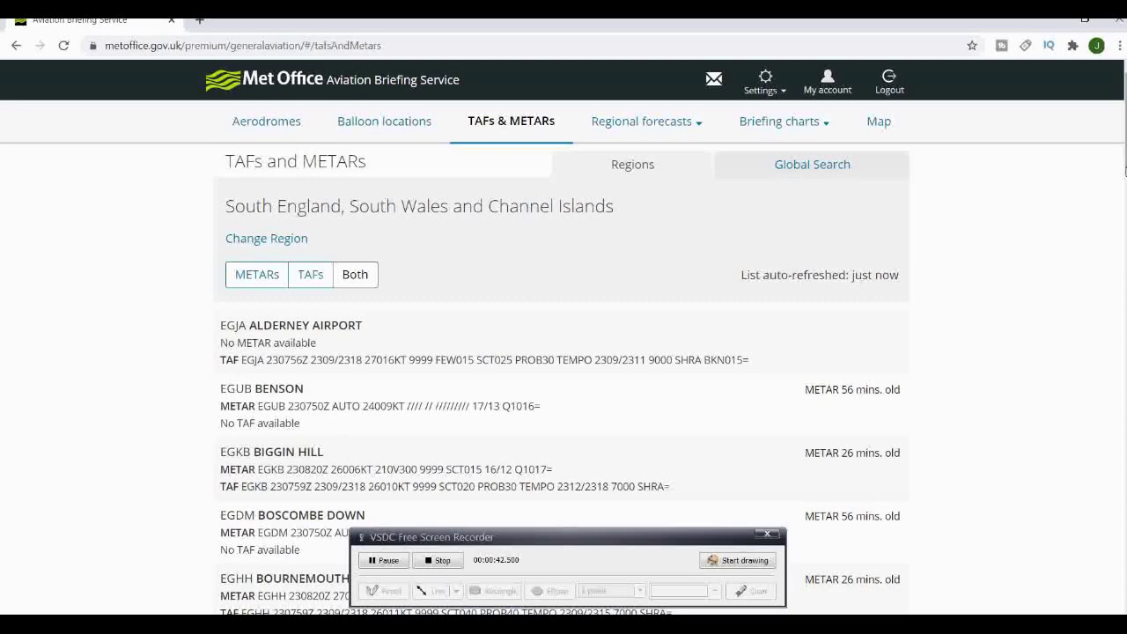
{"action": "scroll", "coordinate": [1124, 123], "scroll_direction": "down", "scroll_amount": 5}
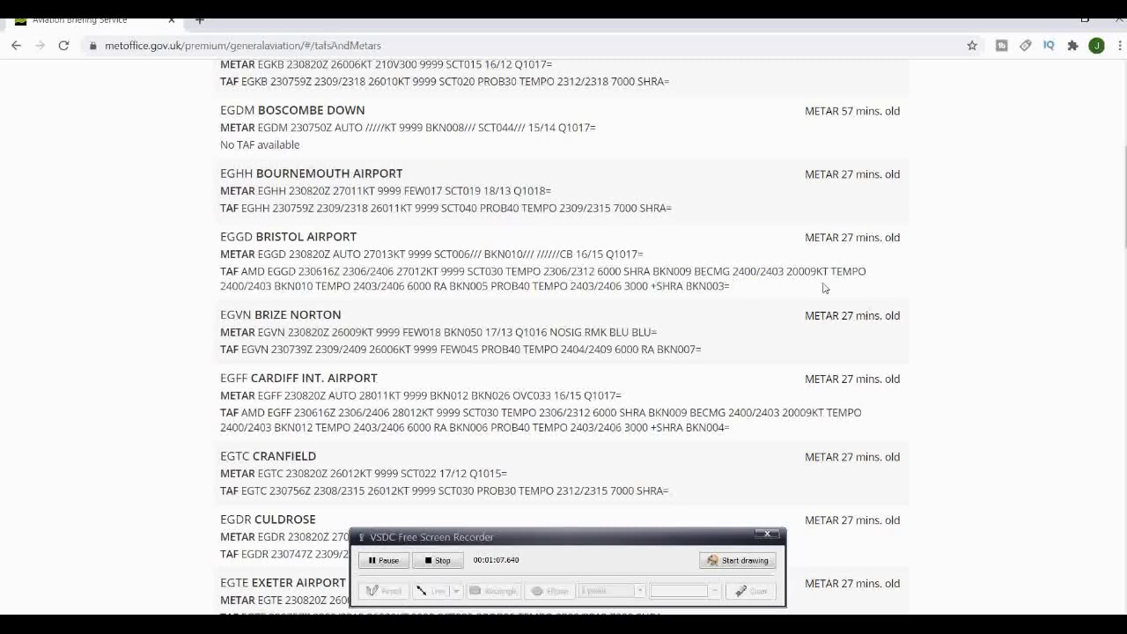
{"action": "scroll", "coordinate": [1125, 194], "scroll_direction": "up", "scroll_amount": 5}
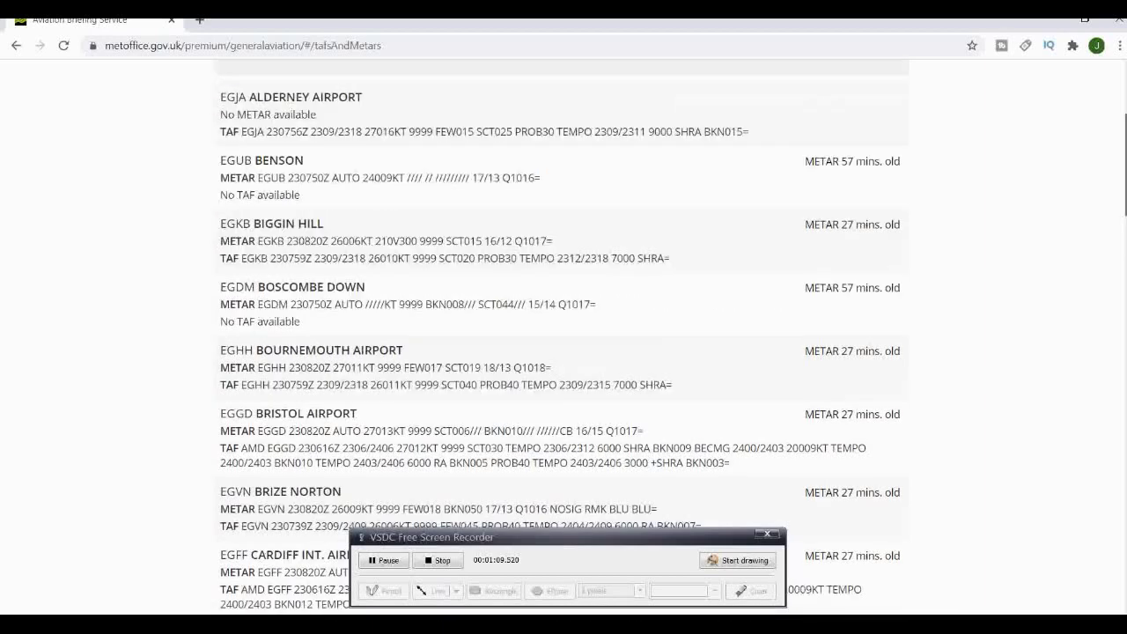
Step: Open the briefing charts for Significant Weather (low level) & Spot Winds
{"action": "left_click", "coordinate": [824, 129]}
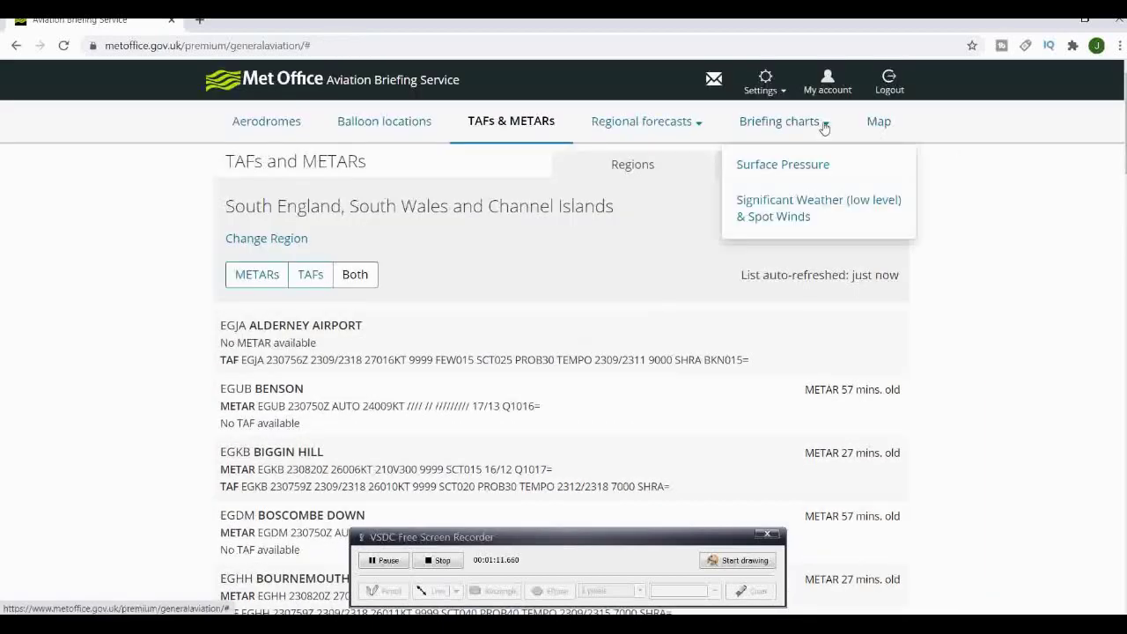
{"action": "left_click", "coordinate": [790, 210]}
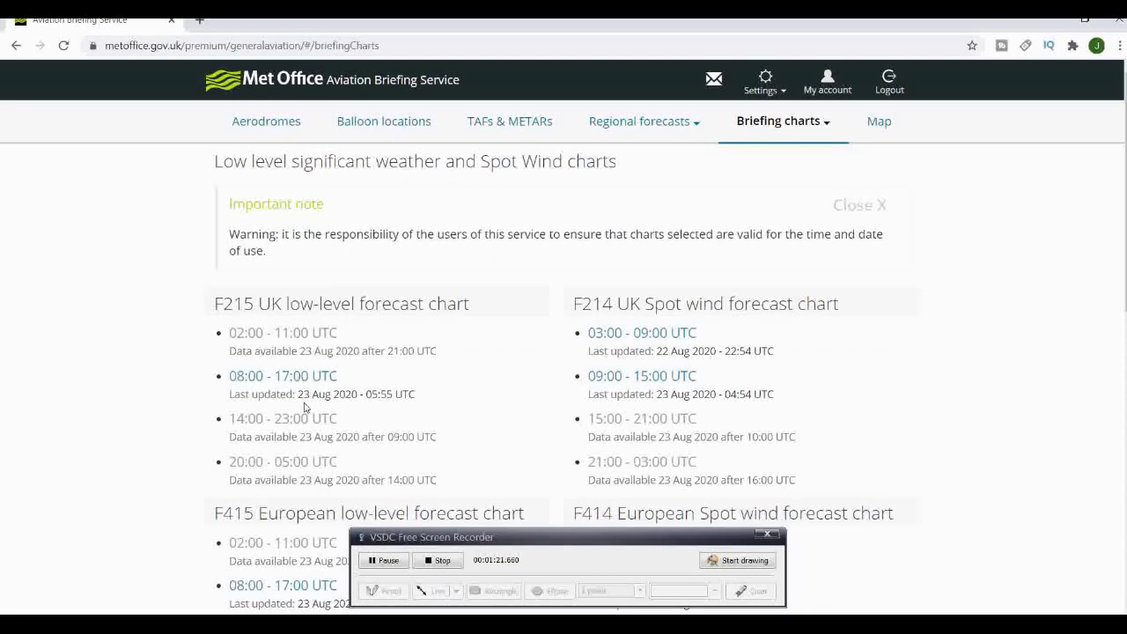
Step: Open the F215 UK low-level forecast chart for 08:00 - 17:00 UTC and review its weather areas, cloud and freezing levels
{"action": "left_click", "coordinate": [288, 376]}
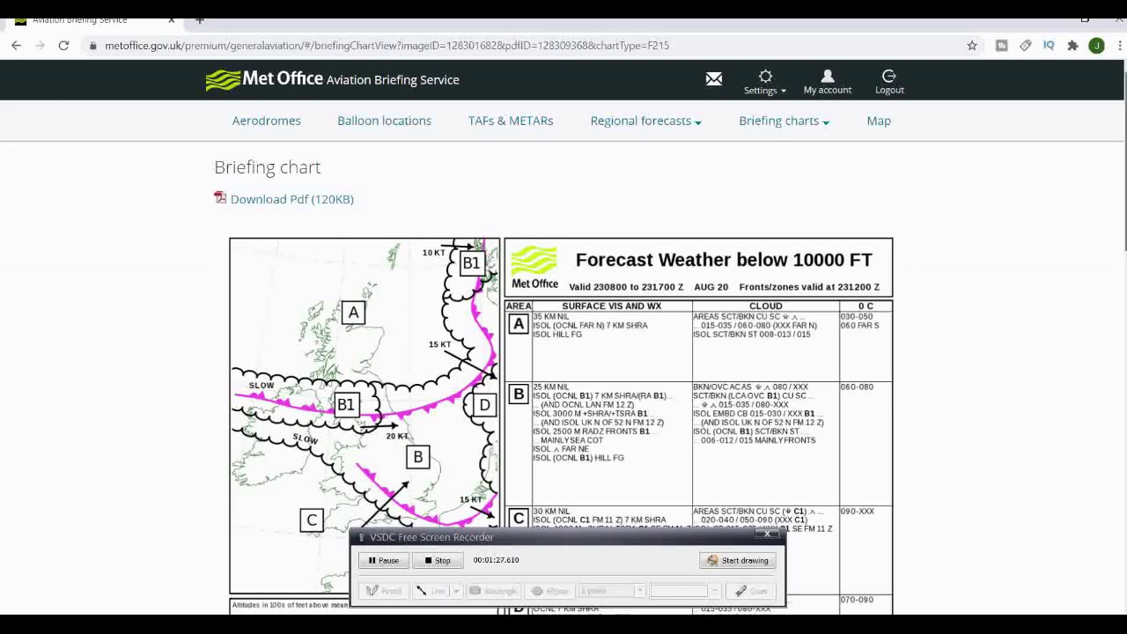
{"action": "scroll", "coordinate": [1120, 208], "scroll_direction": "down", "scroll_amount": 2}
{"action": "scroll", "coordinate": [1119, 211], "scroll_direction": "down", "scroll_amount": 1}
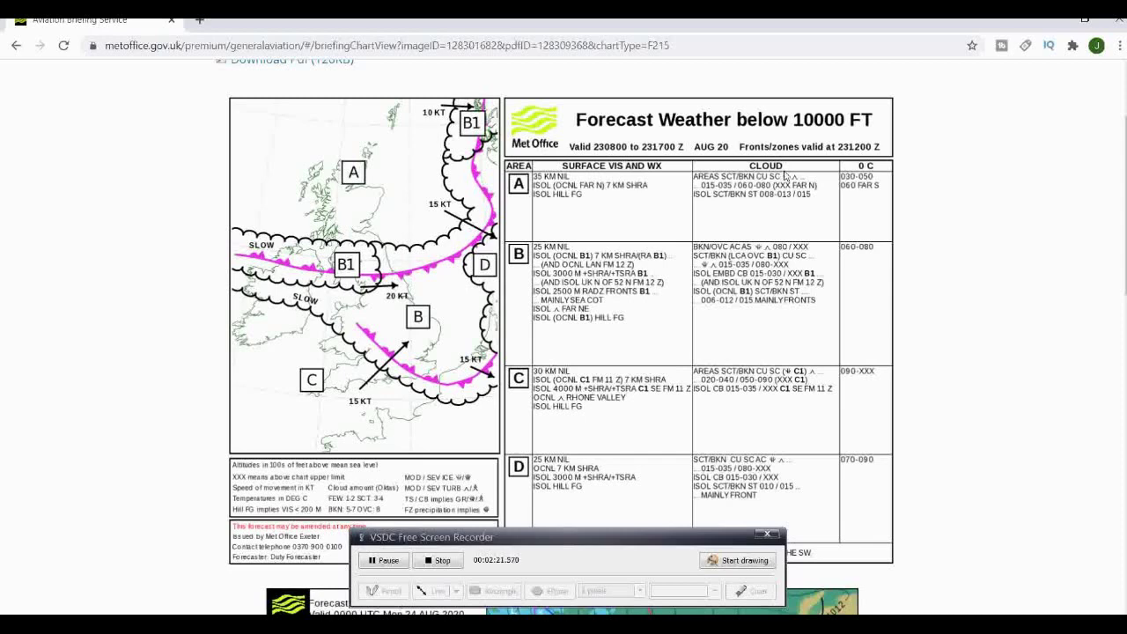
{"action": "scroll", "coordinate": [1124, 177], "scroll_direction": "up", "scroll_amount": 2}
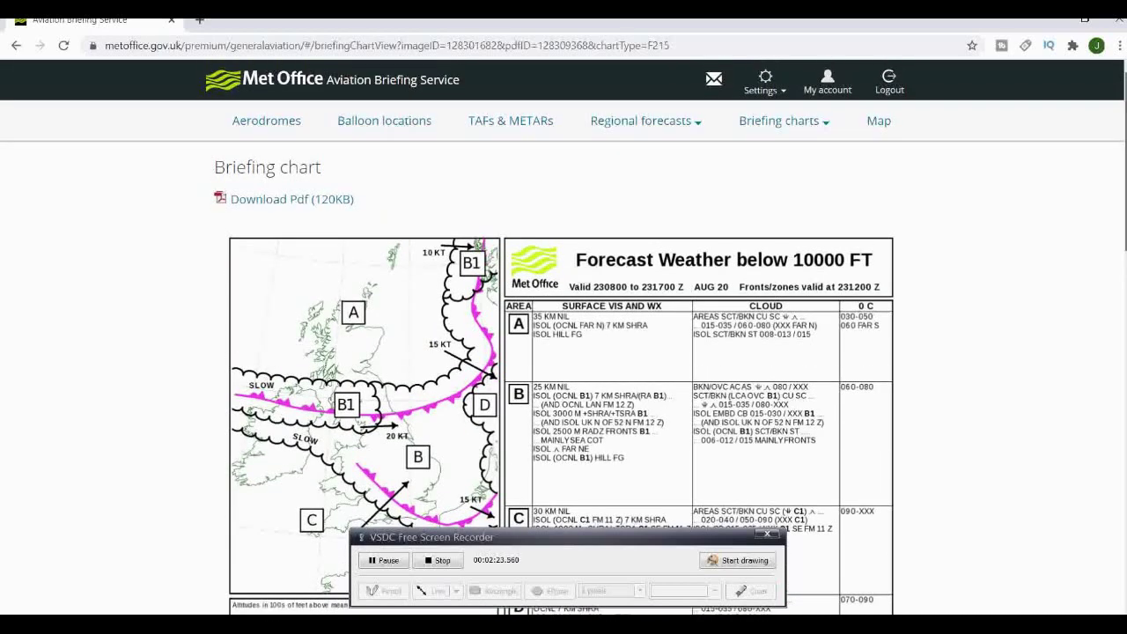
Step: Return to the low-level weather and spot wind charts and review the F214 UK Spot wind forecast chart for 09:00 - 15:00 UTC
{"action": "left_click", "coordinate": [830, 123]}
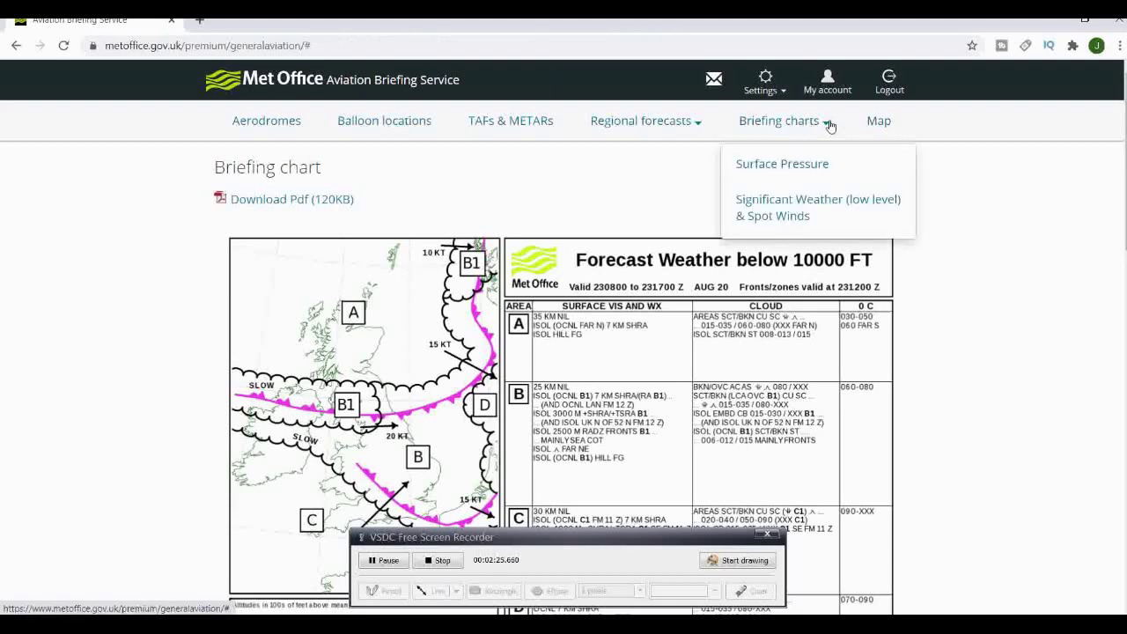
{"action": "left_click", "coordinate": [811, 208]}
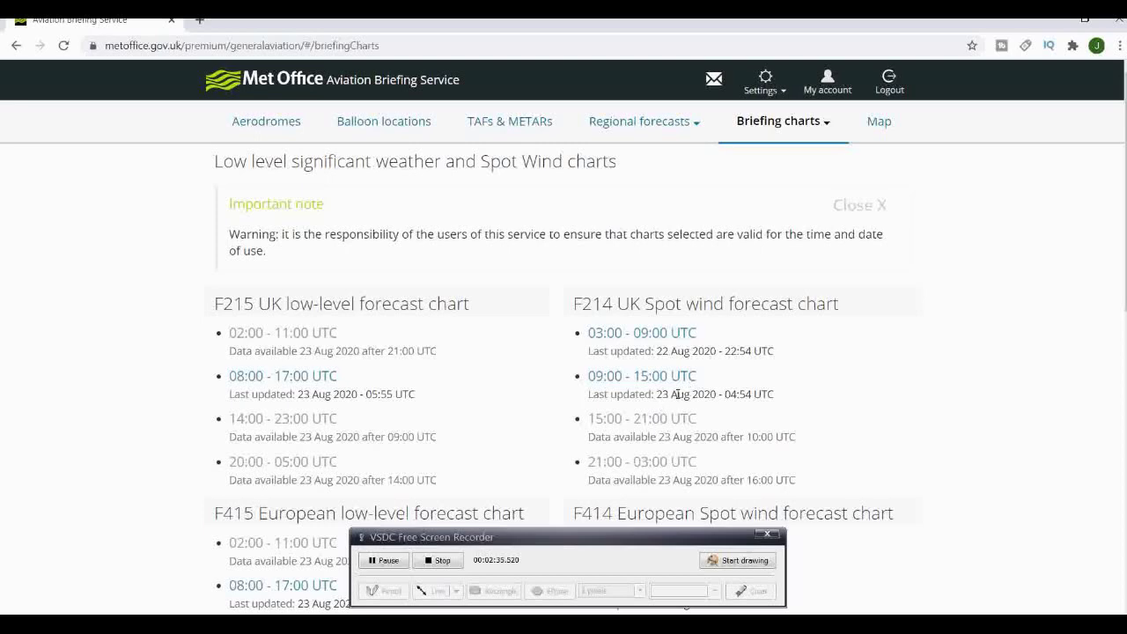
{"action": "left_click", "coordinate": [646, 380]}
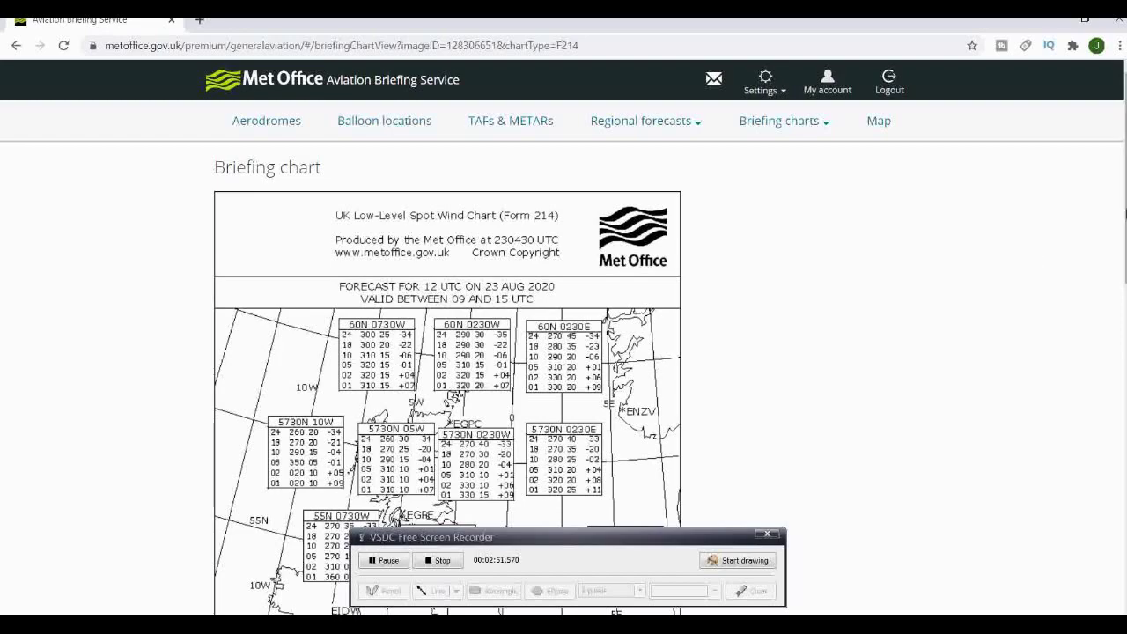
{"action": "scroll", "coordinate": [564, 334], "scroll_direction": "down", "scroll_amount": 4}
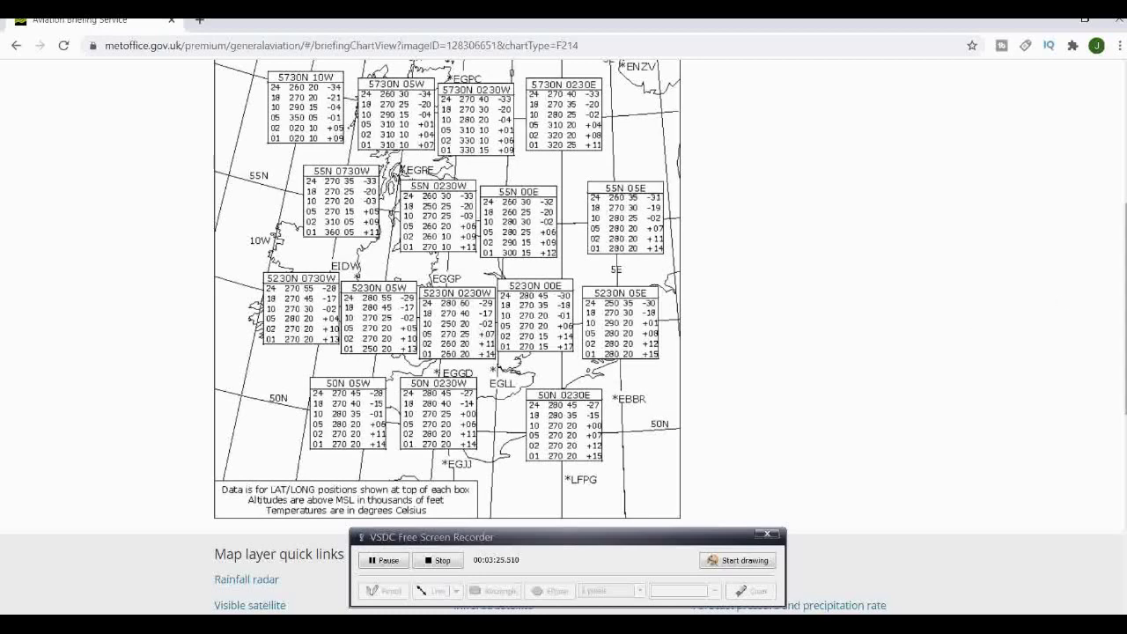
{"action": "scroll", "coordinate": [1123, 309], "scroll_direction": "up", "scroll_amount": 4}
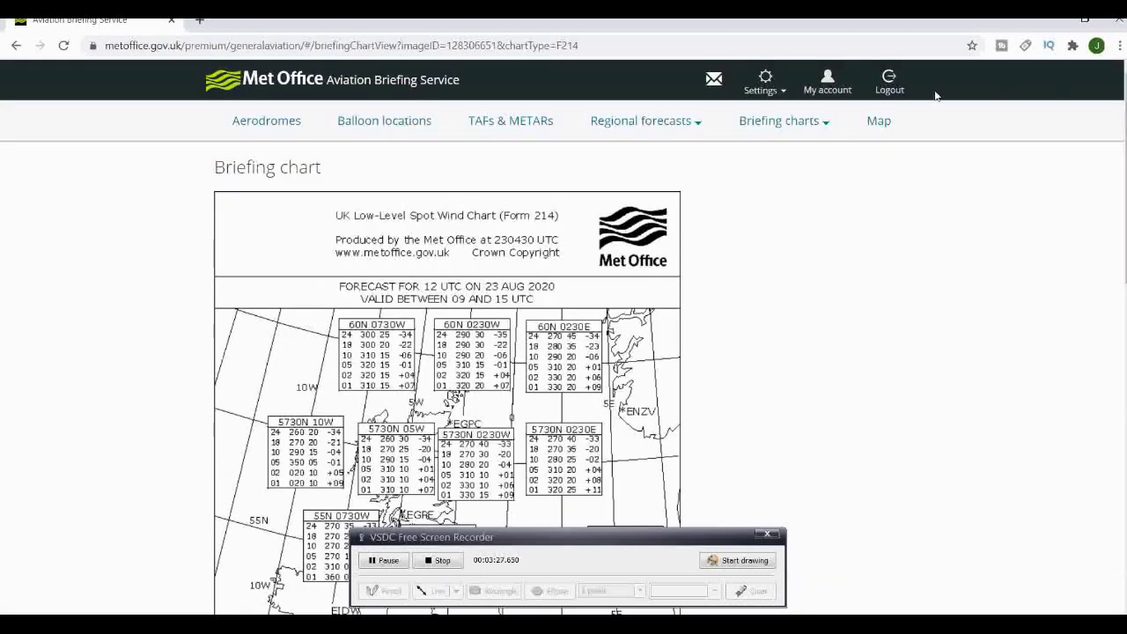